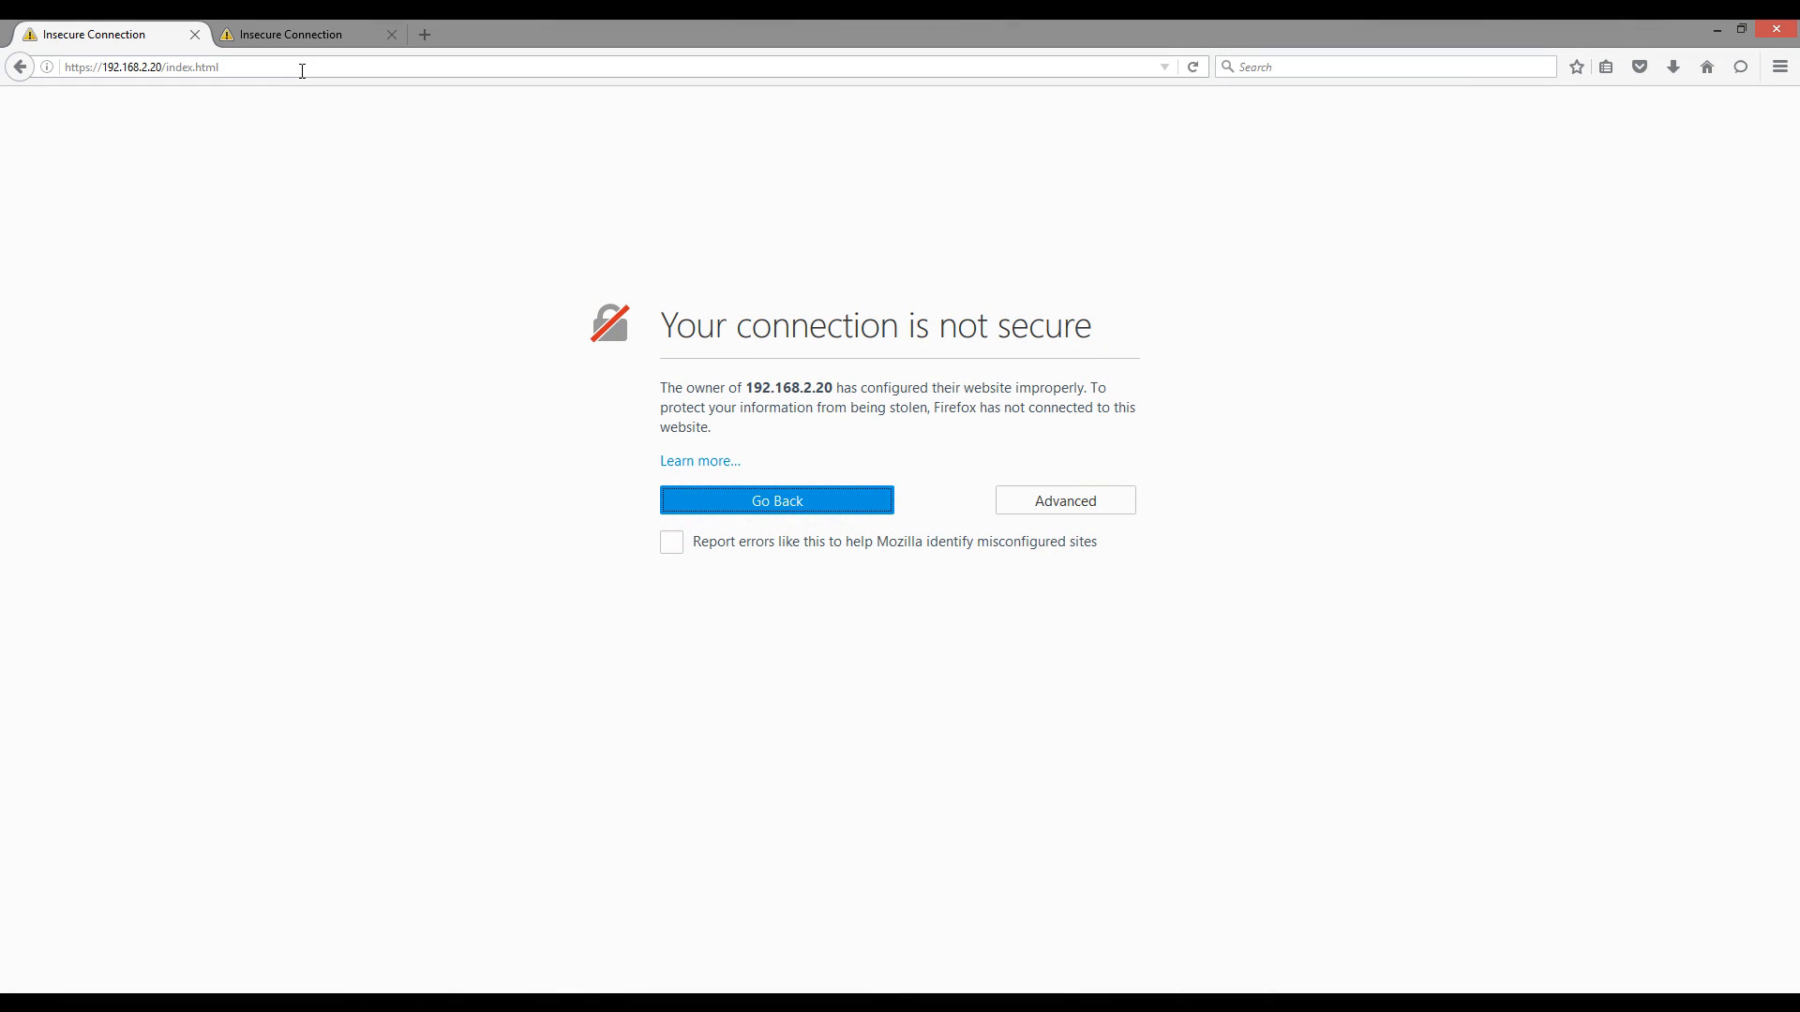
left_click(301, 69)
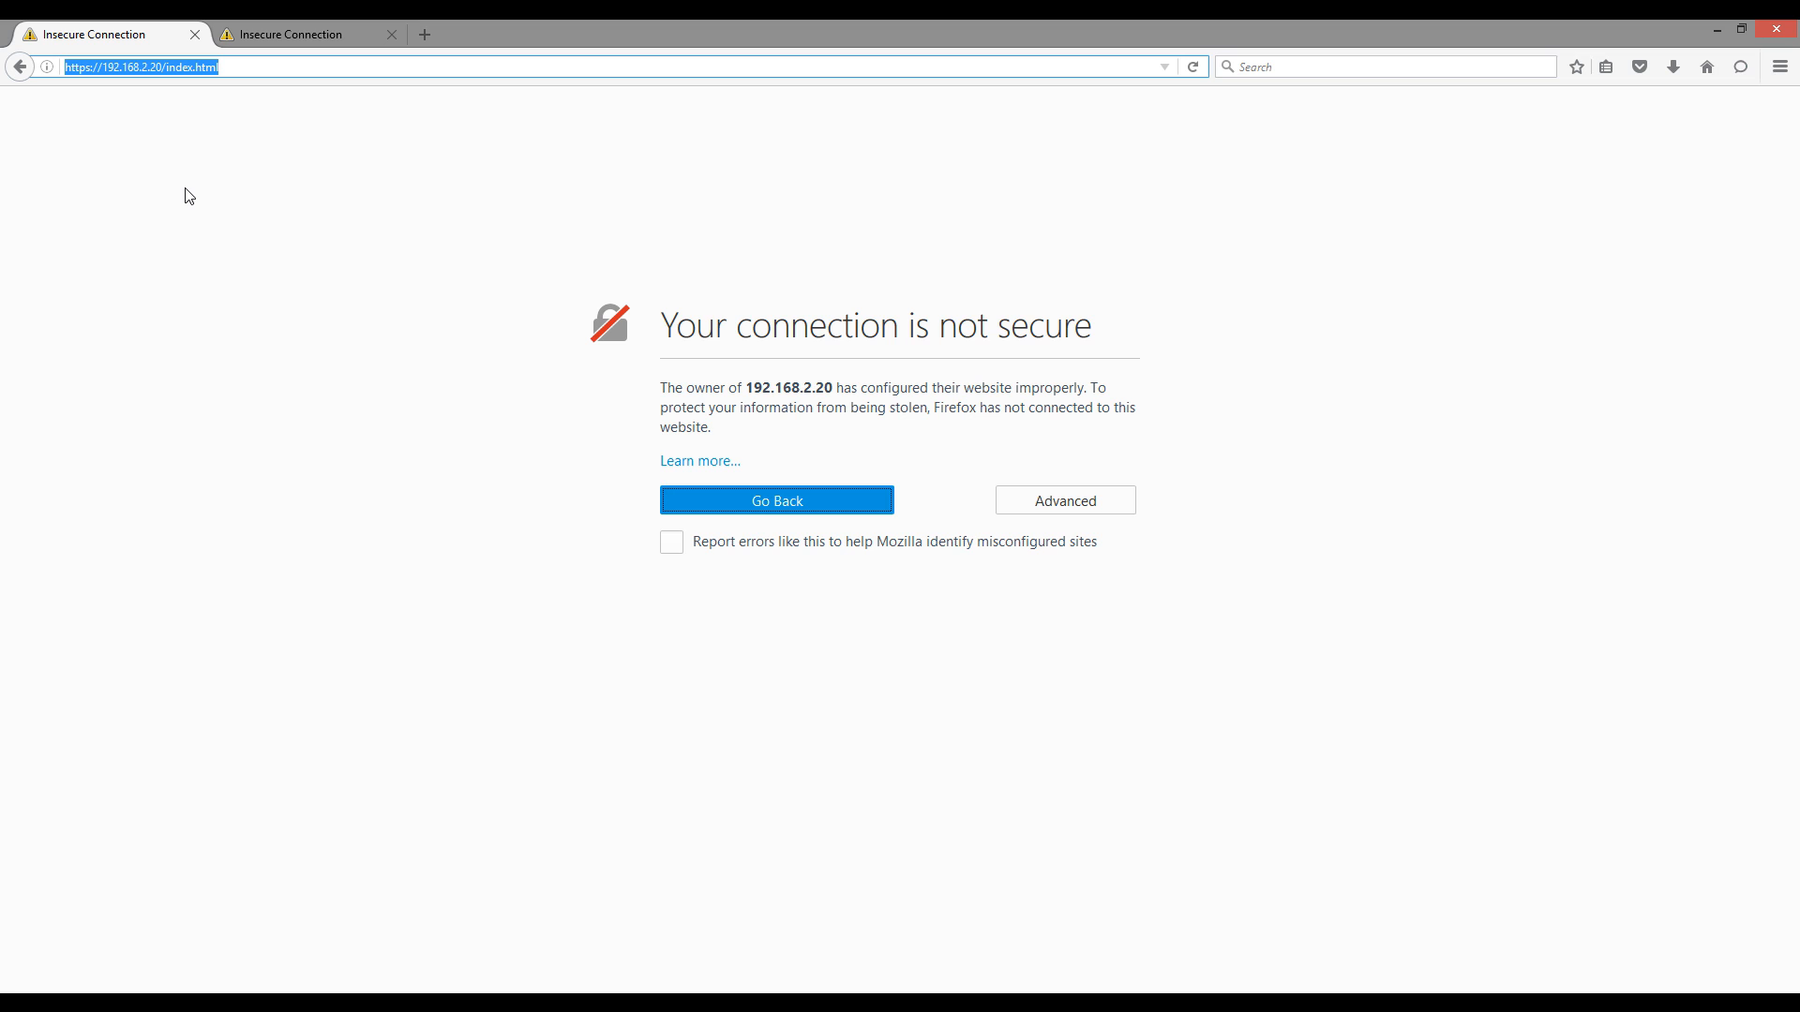
Step: Check the 192.168.2.25 tab and return to the 192.168.2.20 warning page
left_click(337, 67)
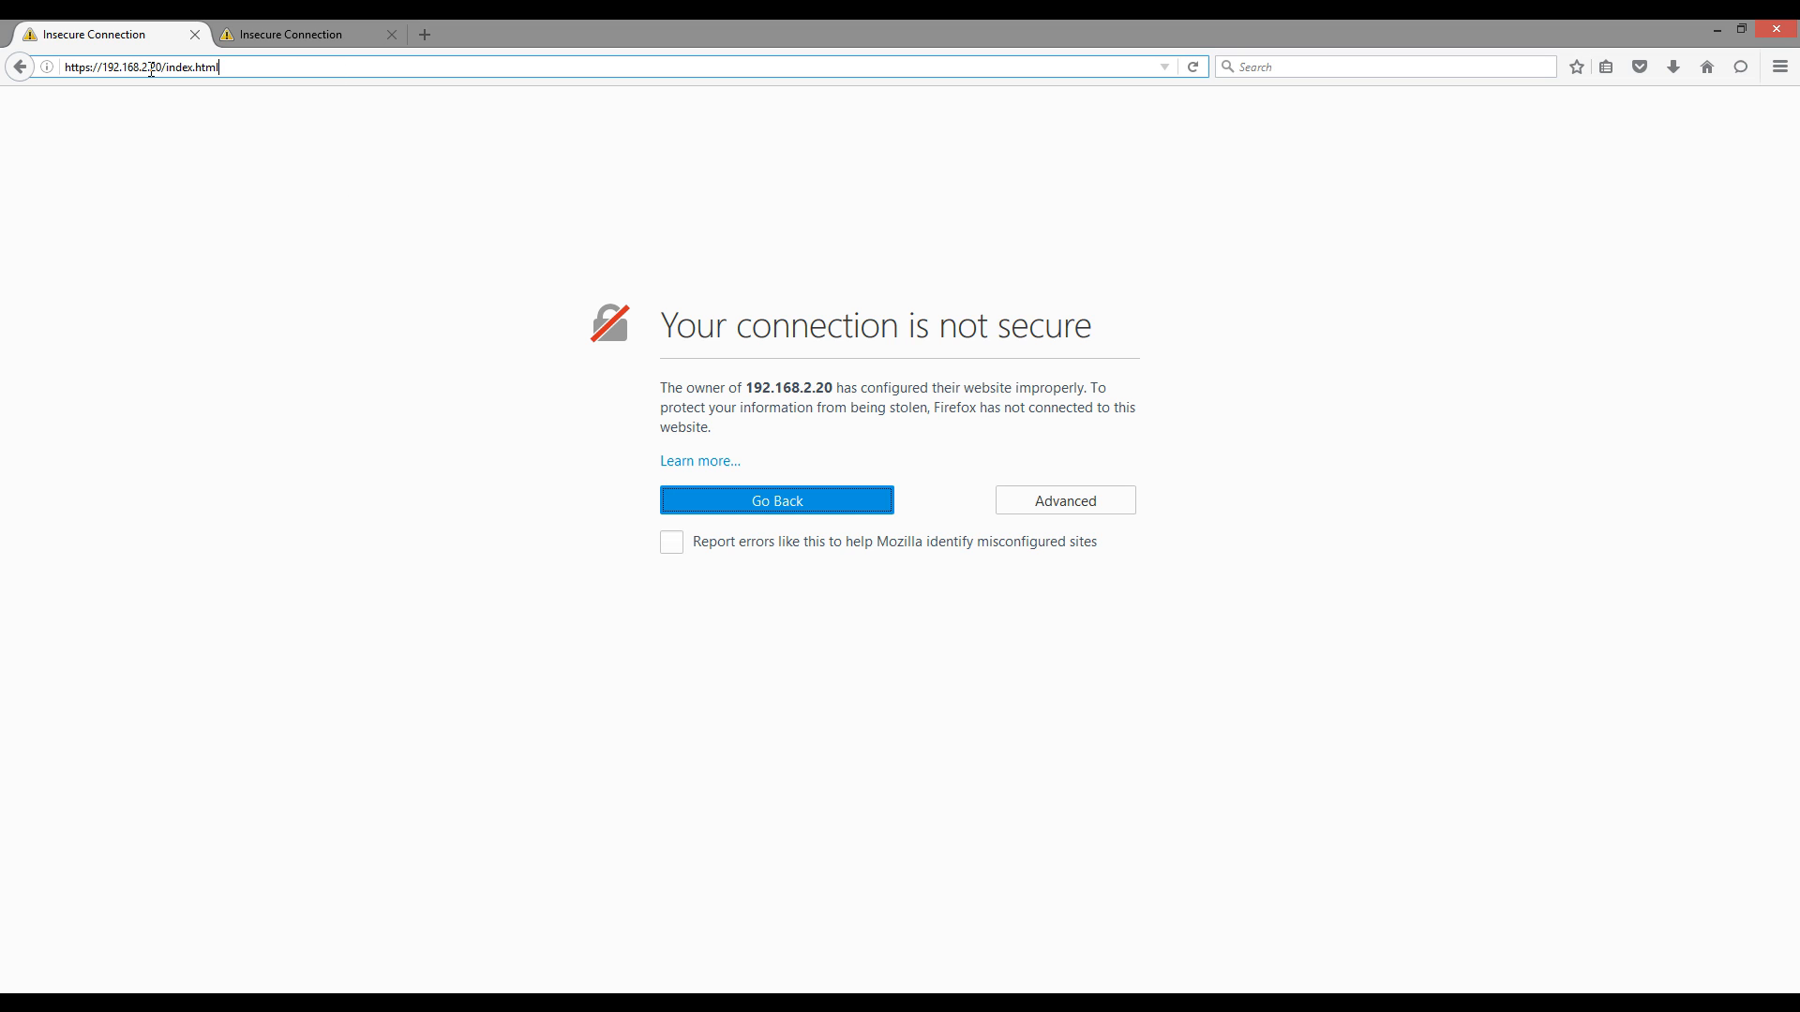
left_click(350, 30)
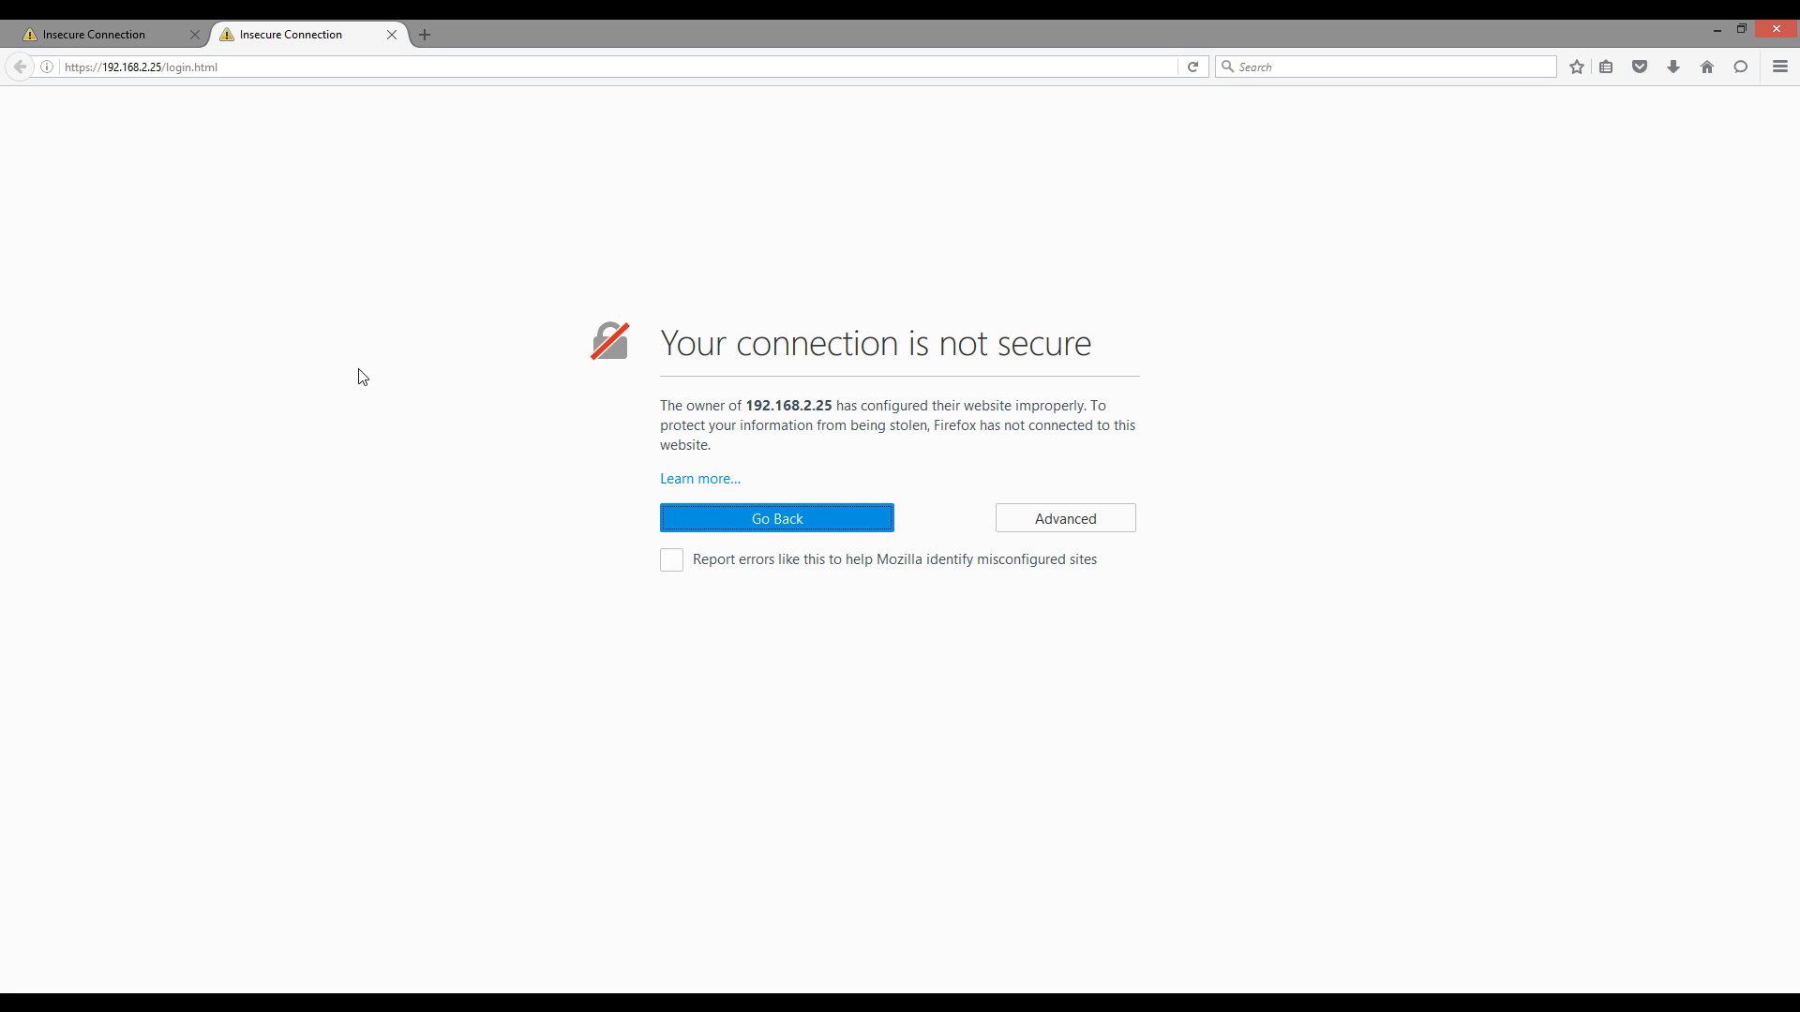
left_click(119, 34)
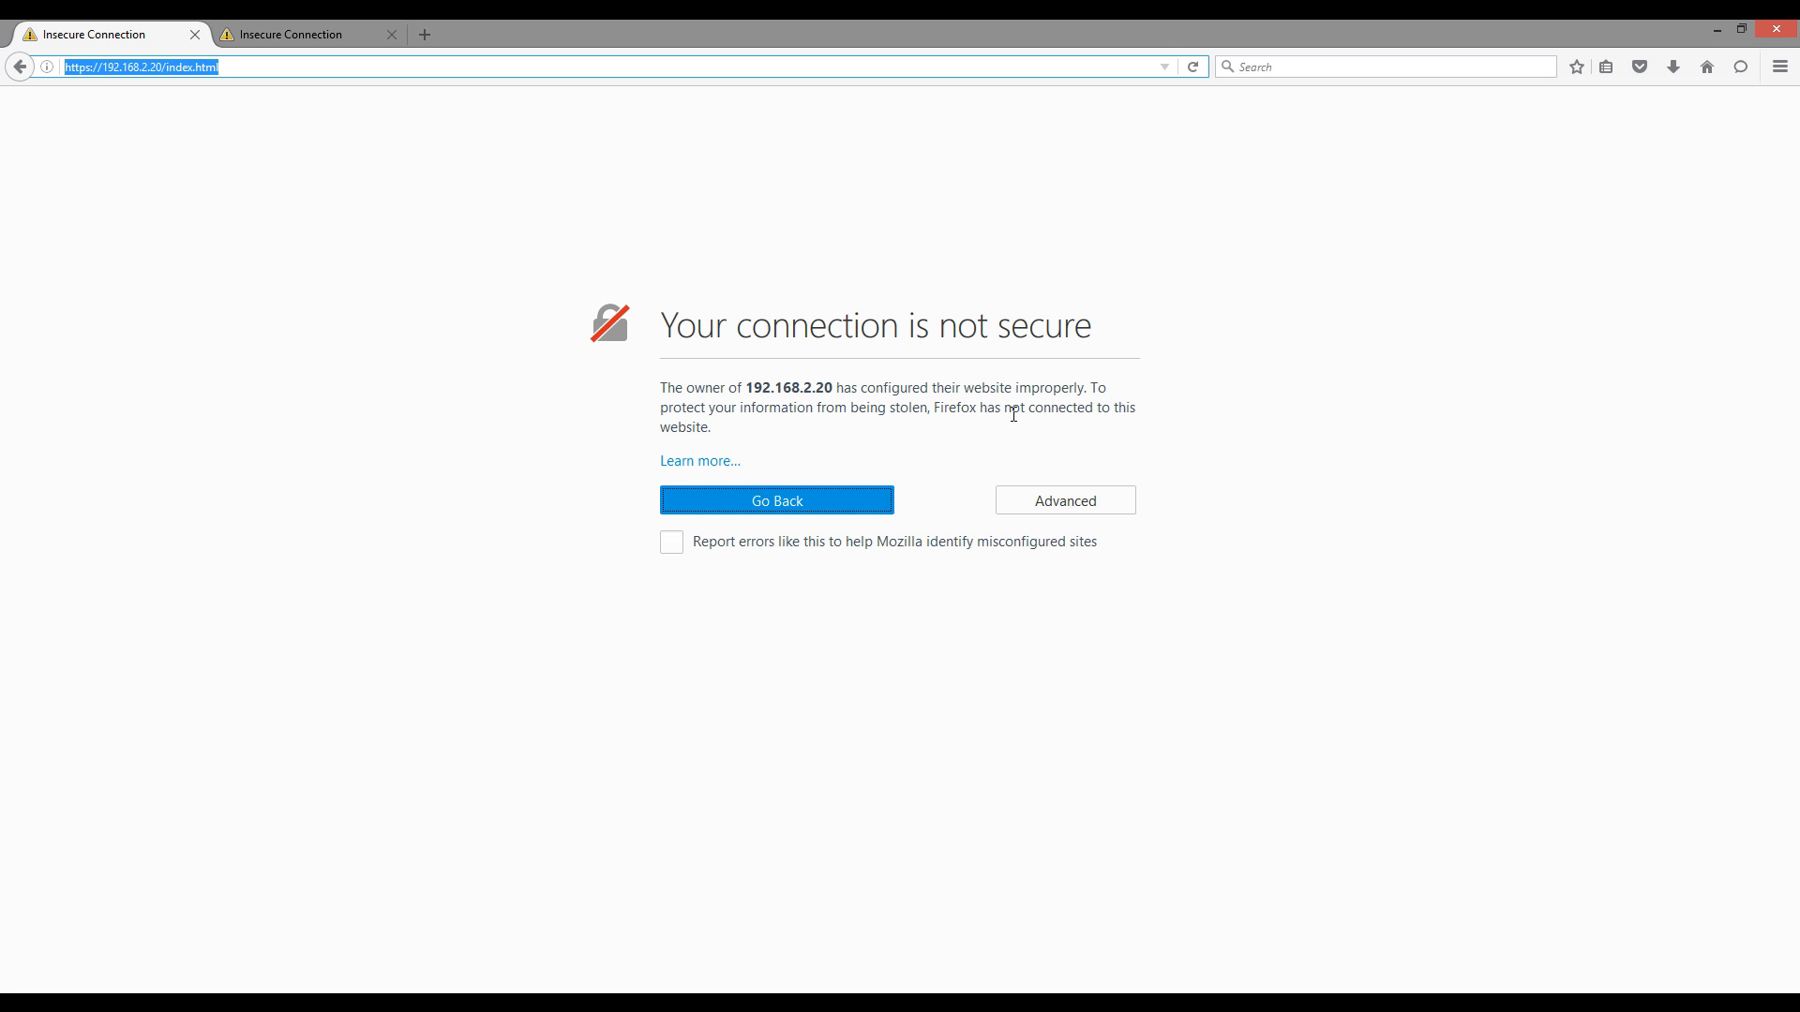
Step: Add a security exception for 192.168.2.20 and log in to the DRAC5 main page
left_click(1054, 509)
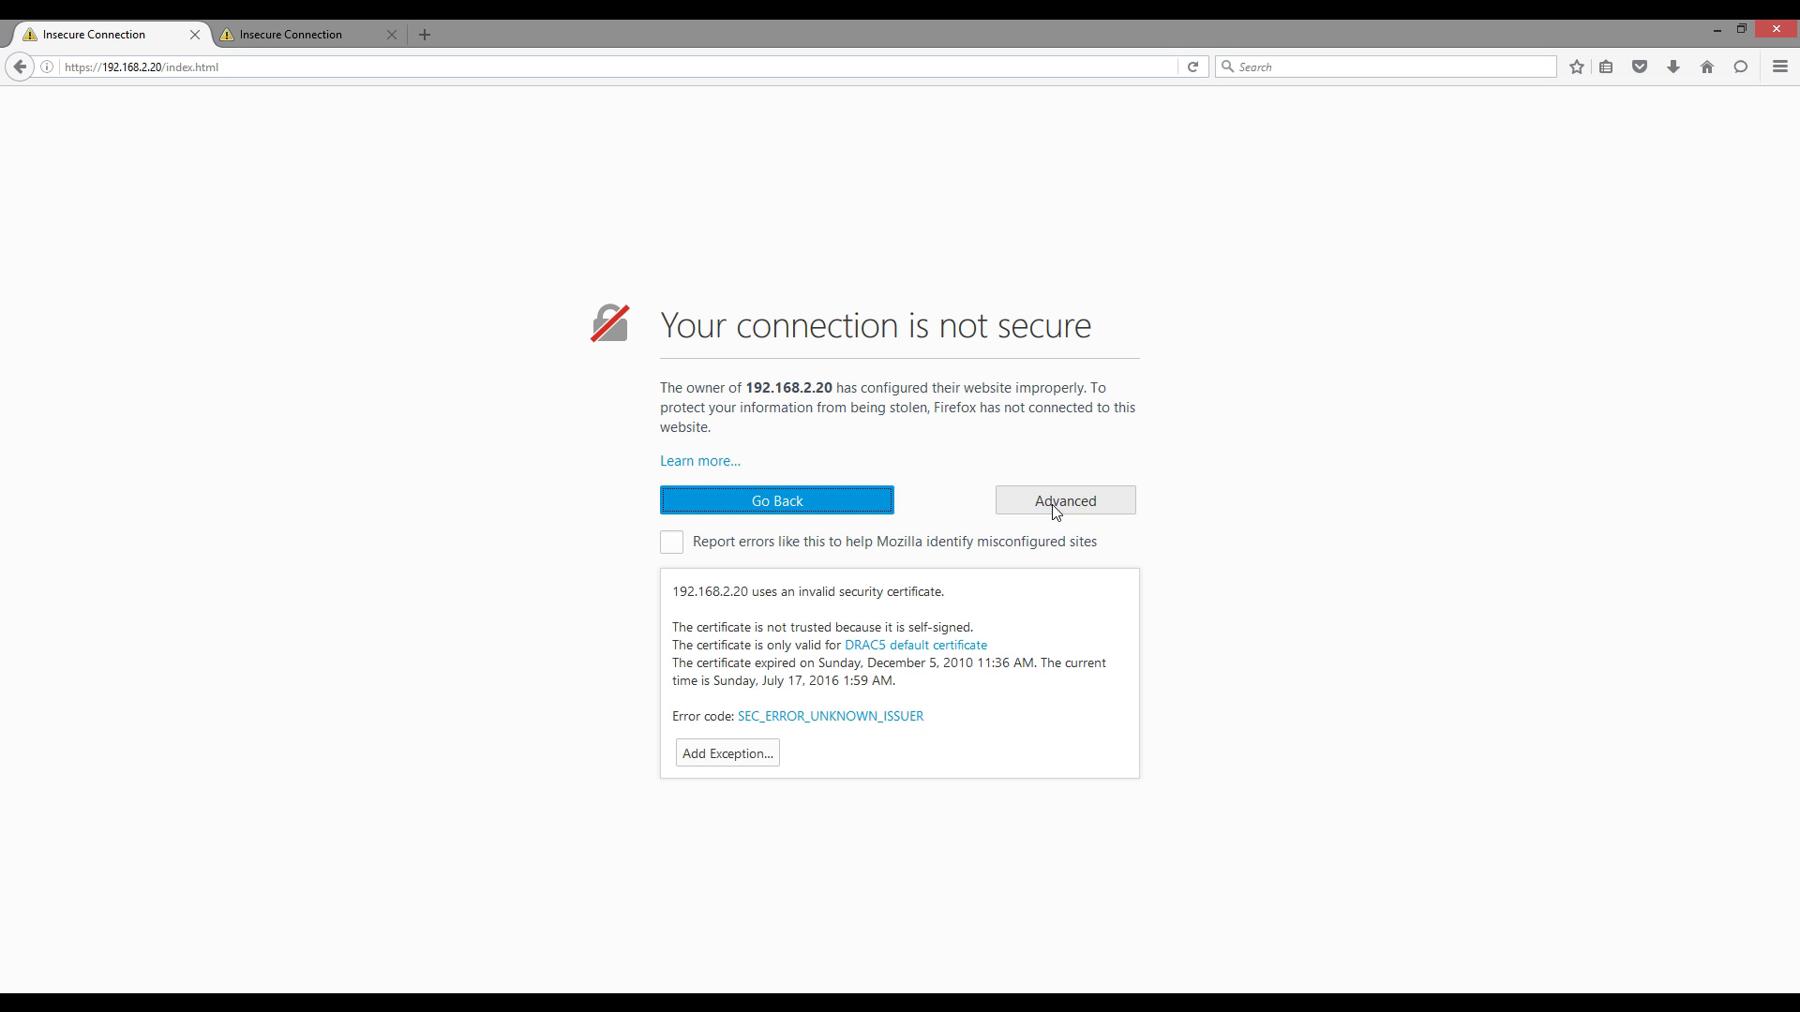
left_click(722, 756)
left_click(937, 776)
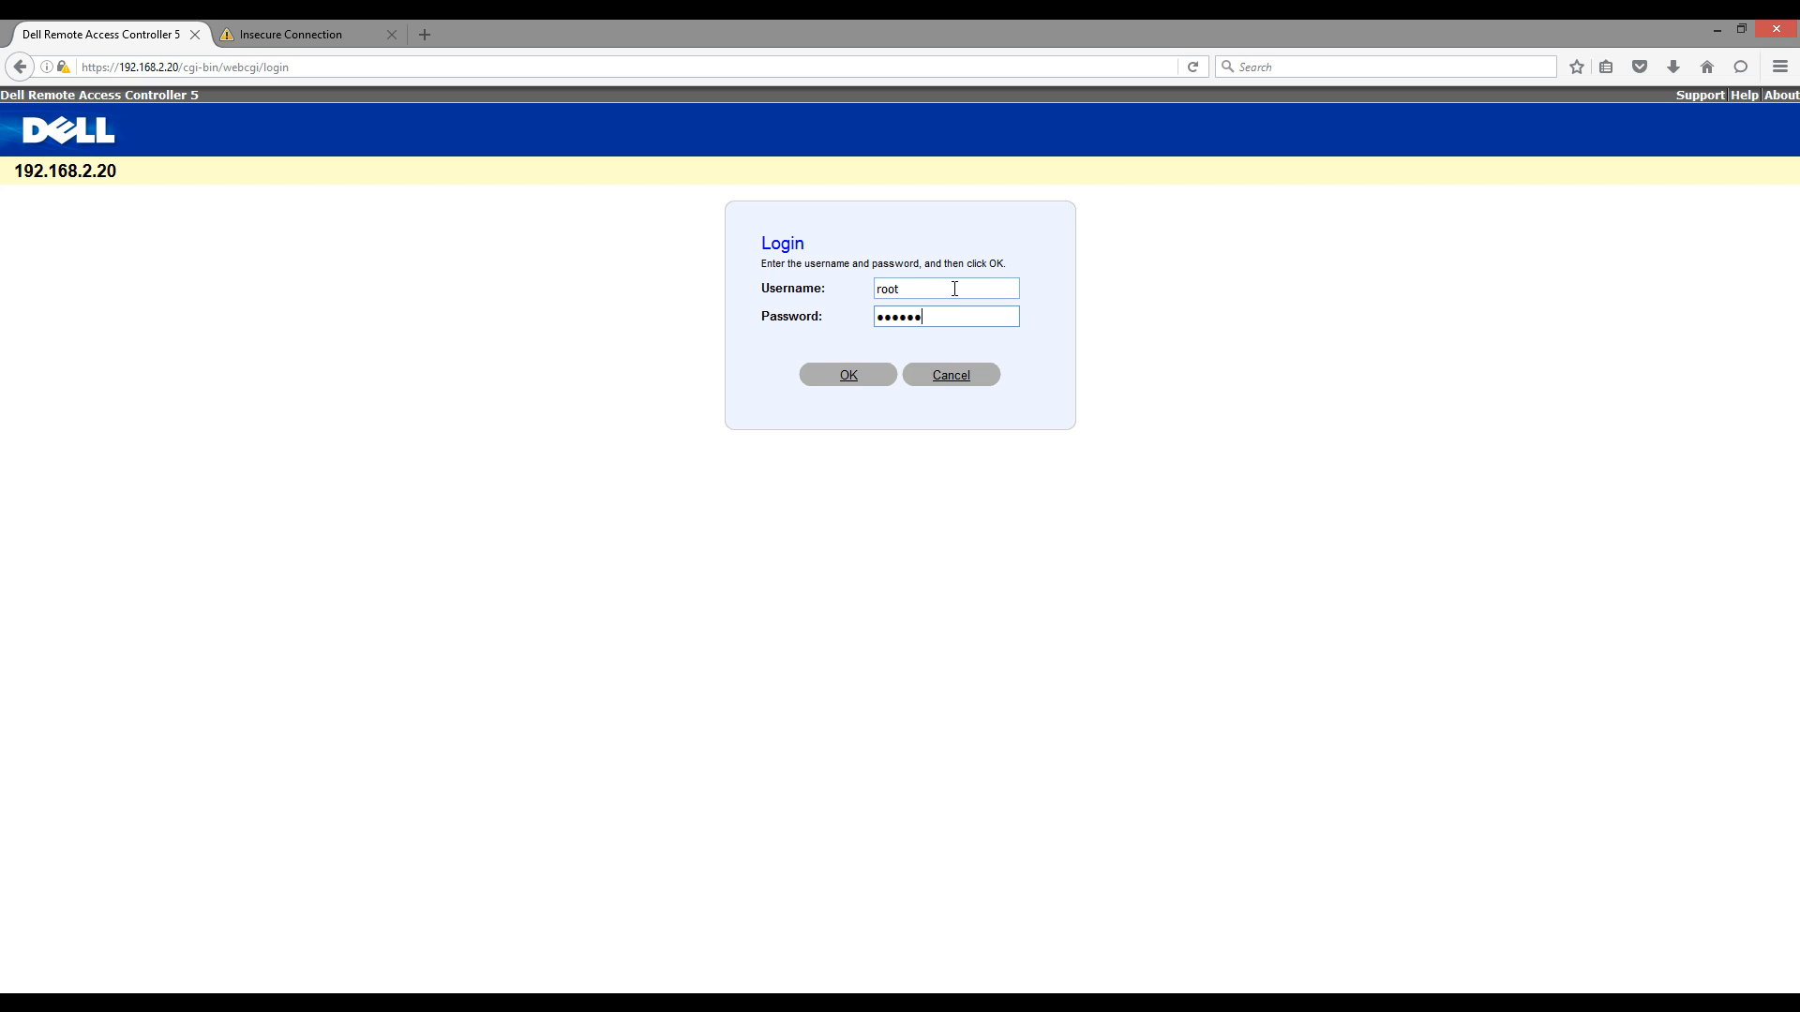
key("Return")
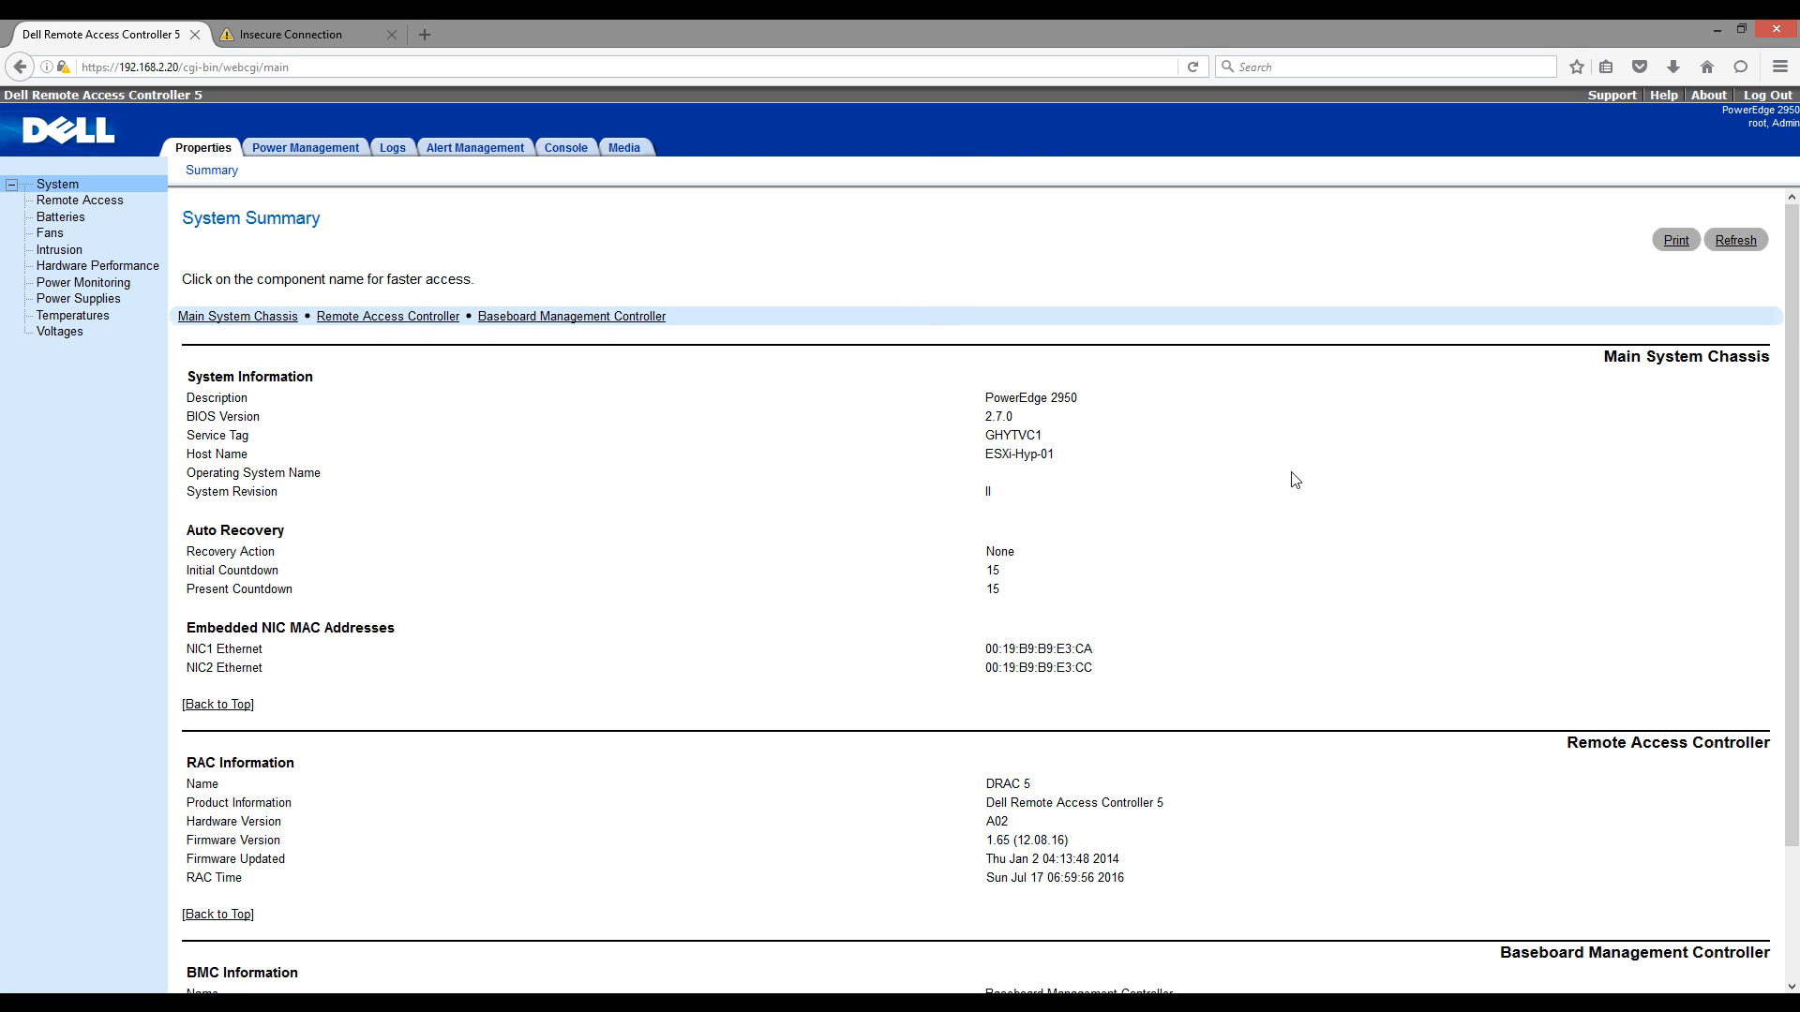
scroll(1350, 489, "down", 3)
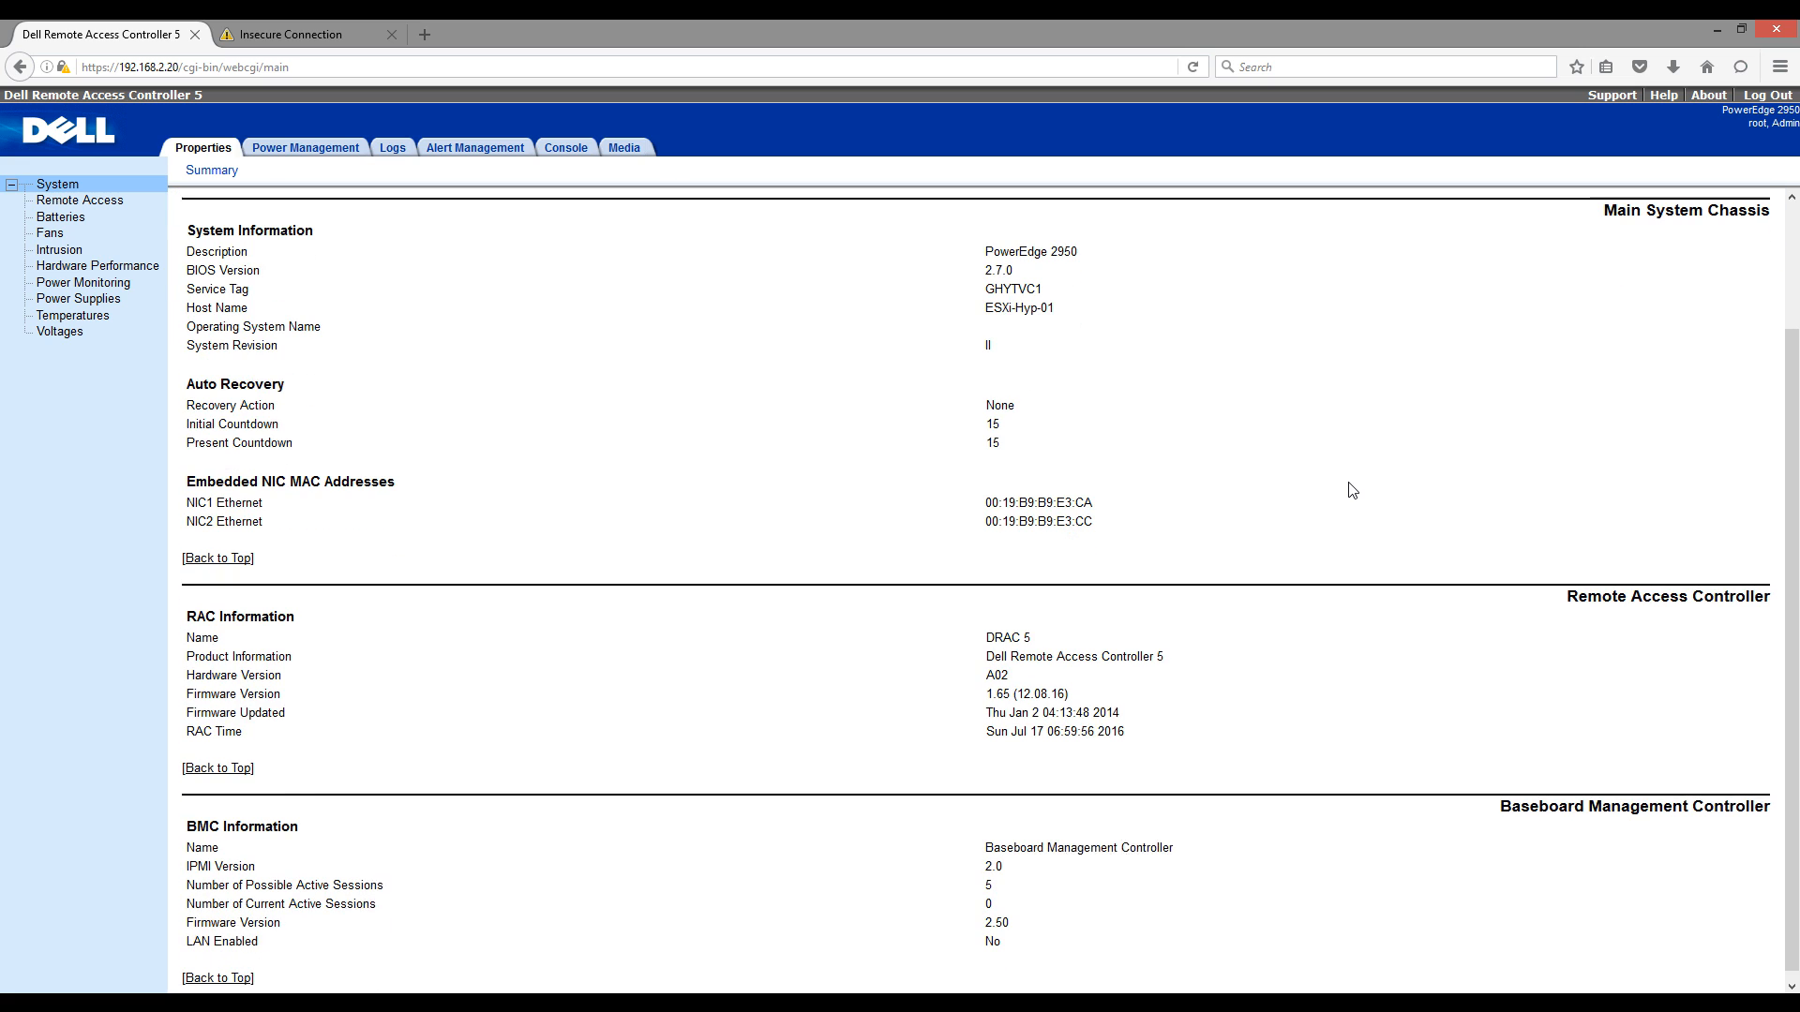
scroll(1350, 489, "up", 3)
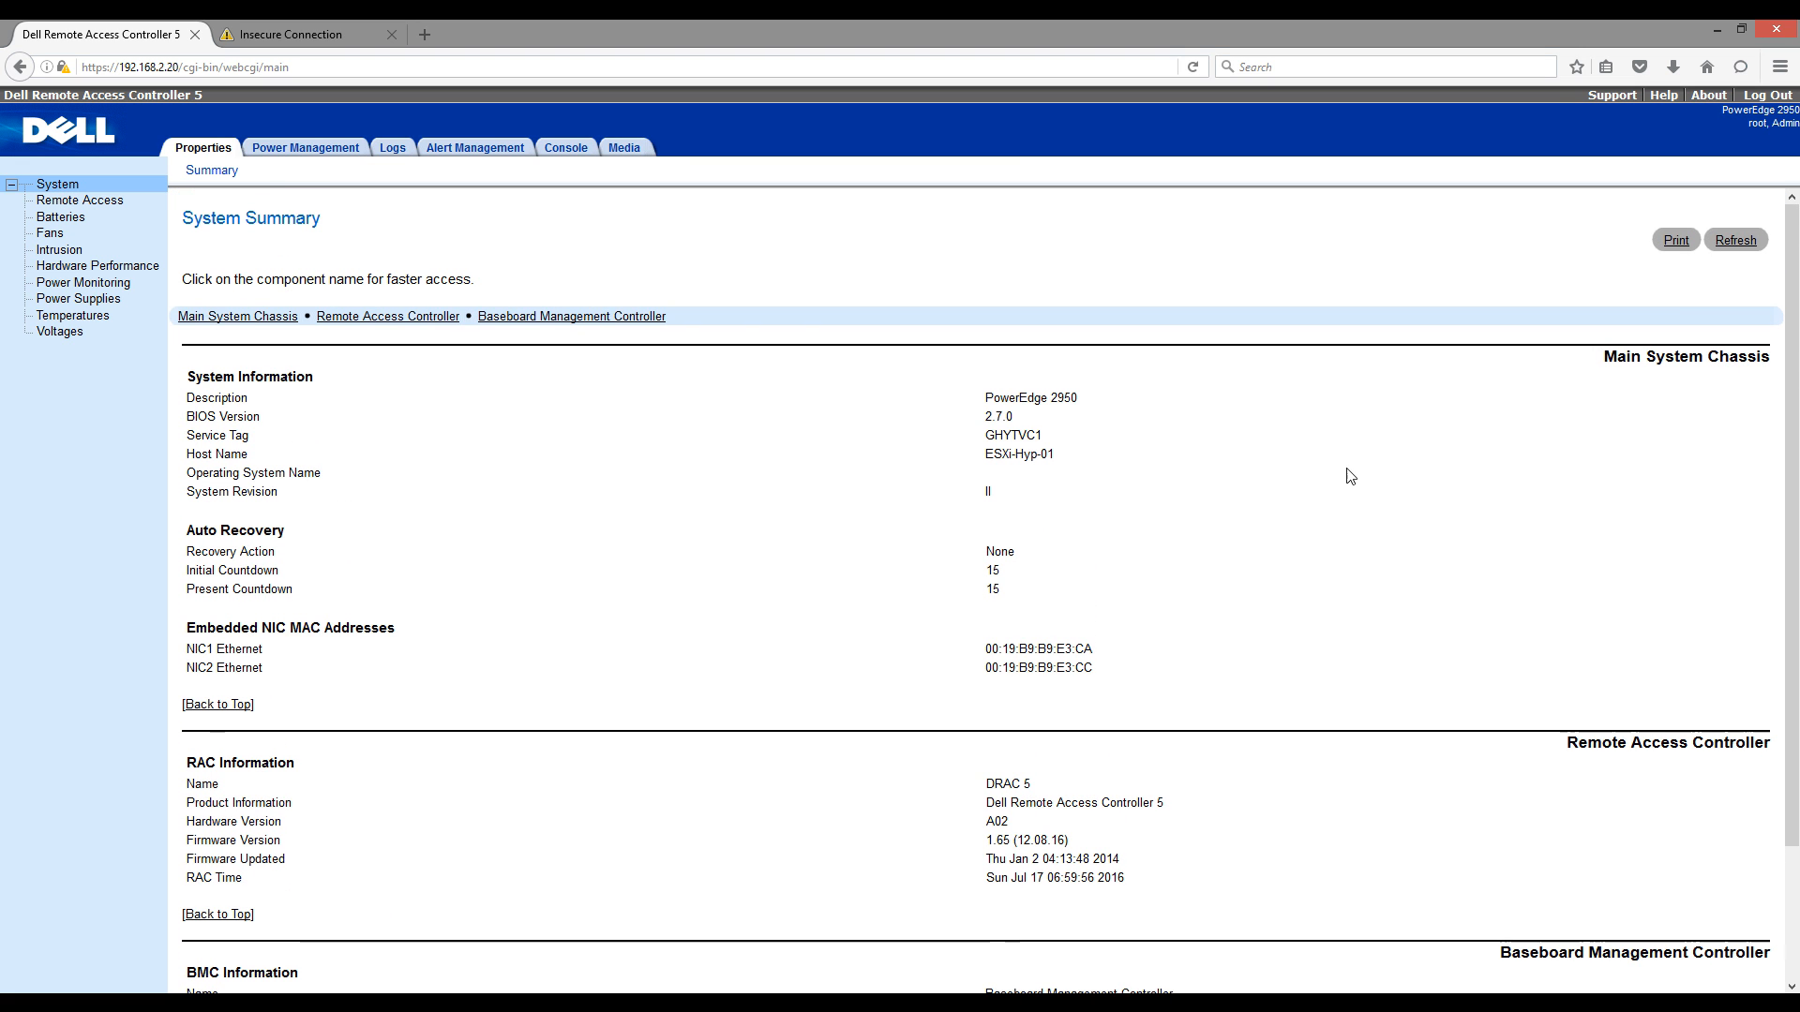
Step: Review the PowerEdge 2950 description and System Revision, then view Power Management showing the server OFF
left_click_drag(982, 396, 1082, 398)
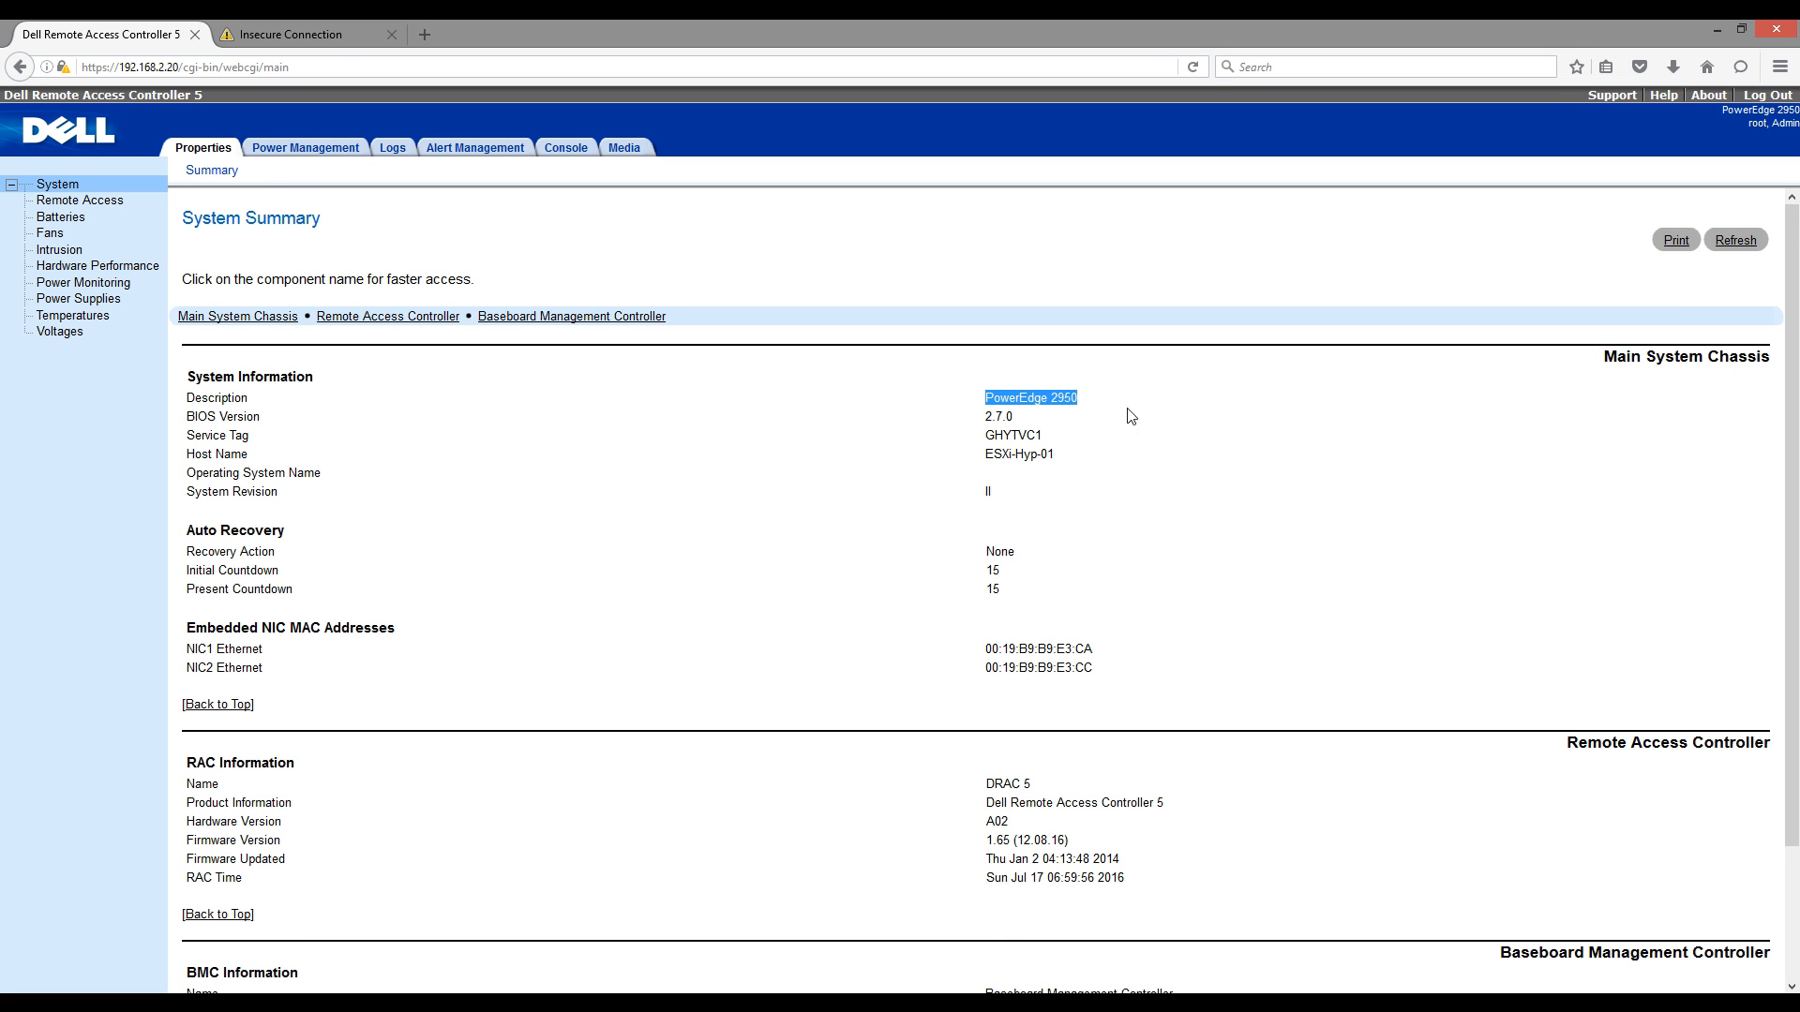
left_click_drag(969, 496, 1036, 497)
left_click(666, 557)
left_click(306, 149)
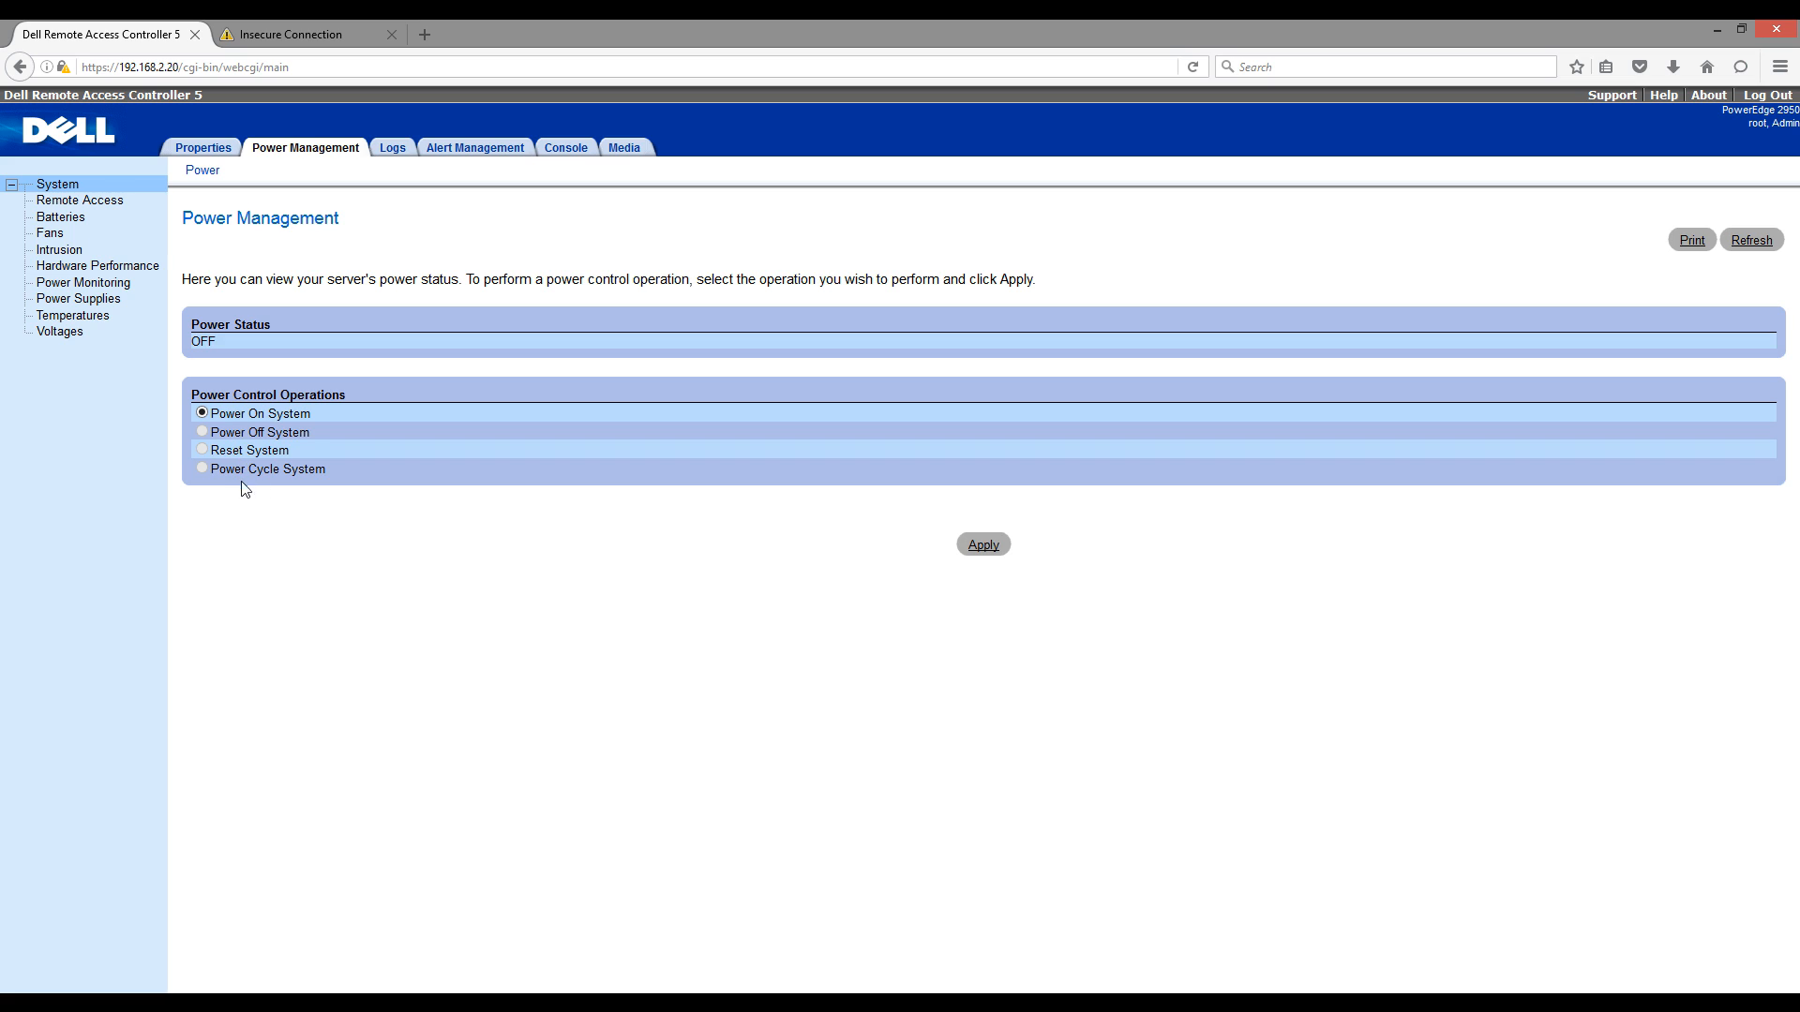
left_click(563, 147)
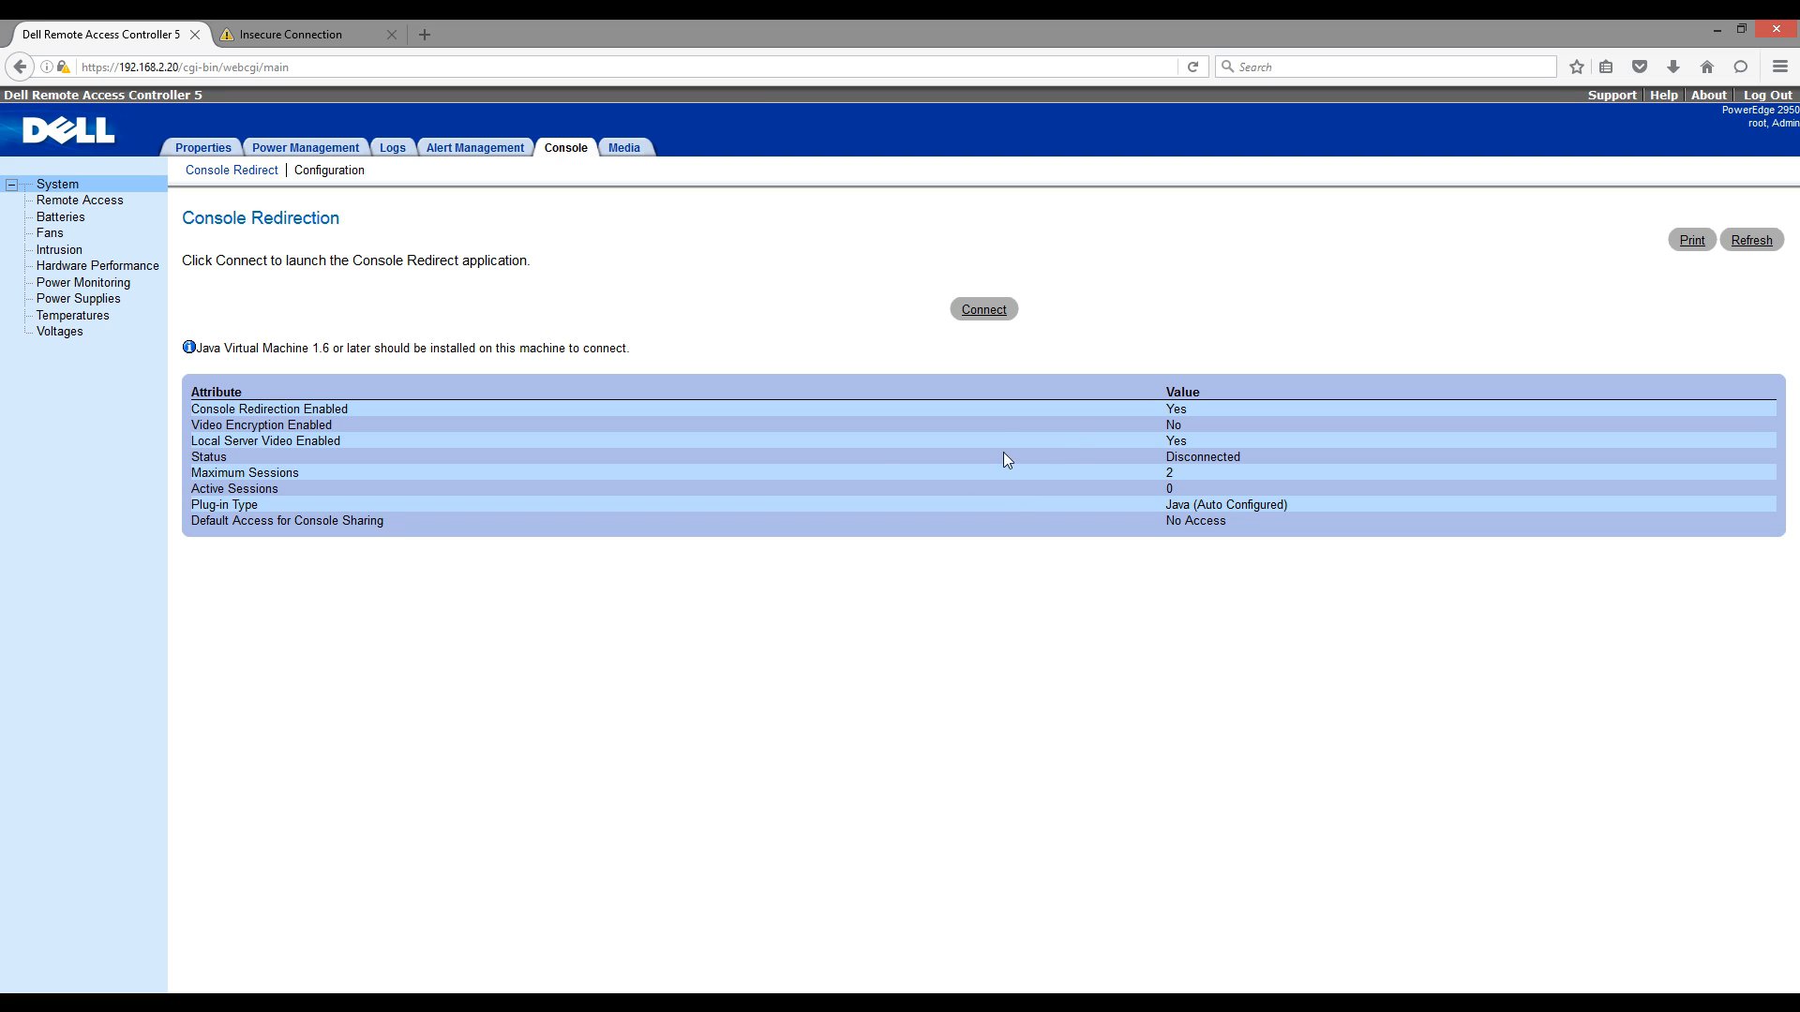
Step: Connect console redirection, running vkvm.jnlp with Java Web Start and accepting its warnings
left_click(985, 310)
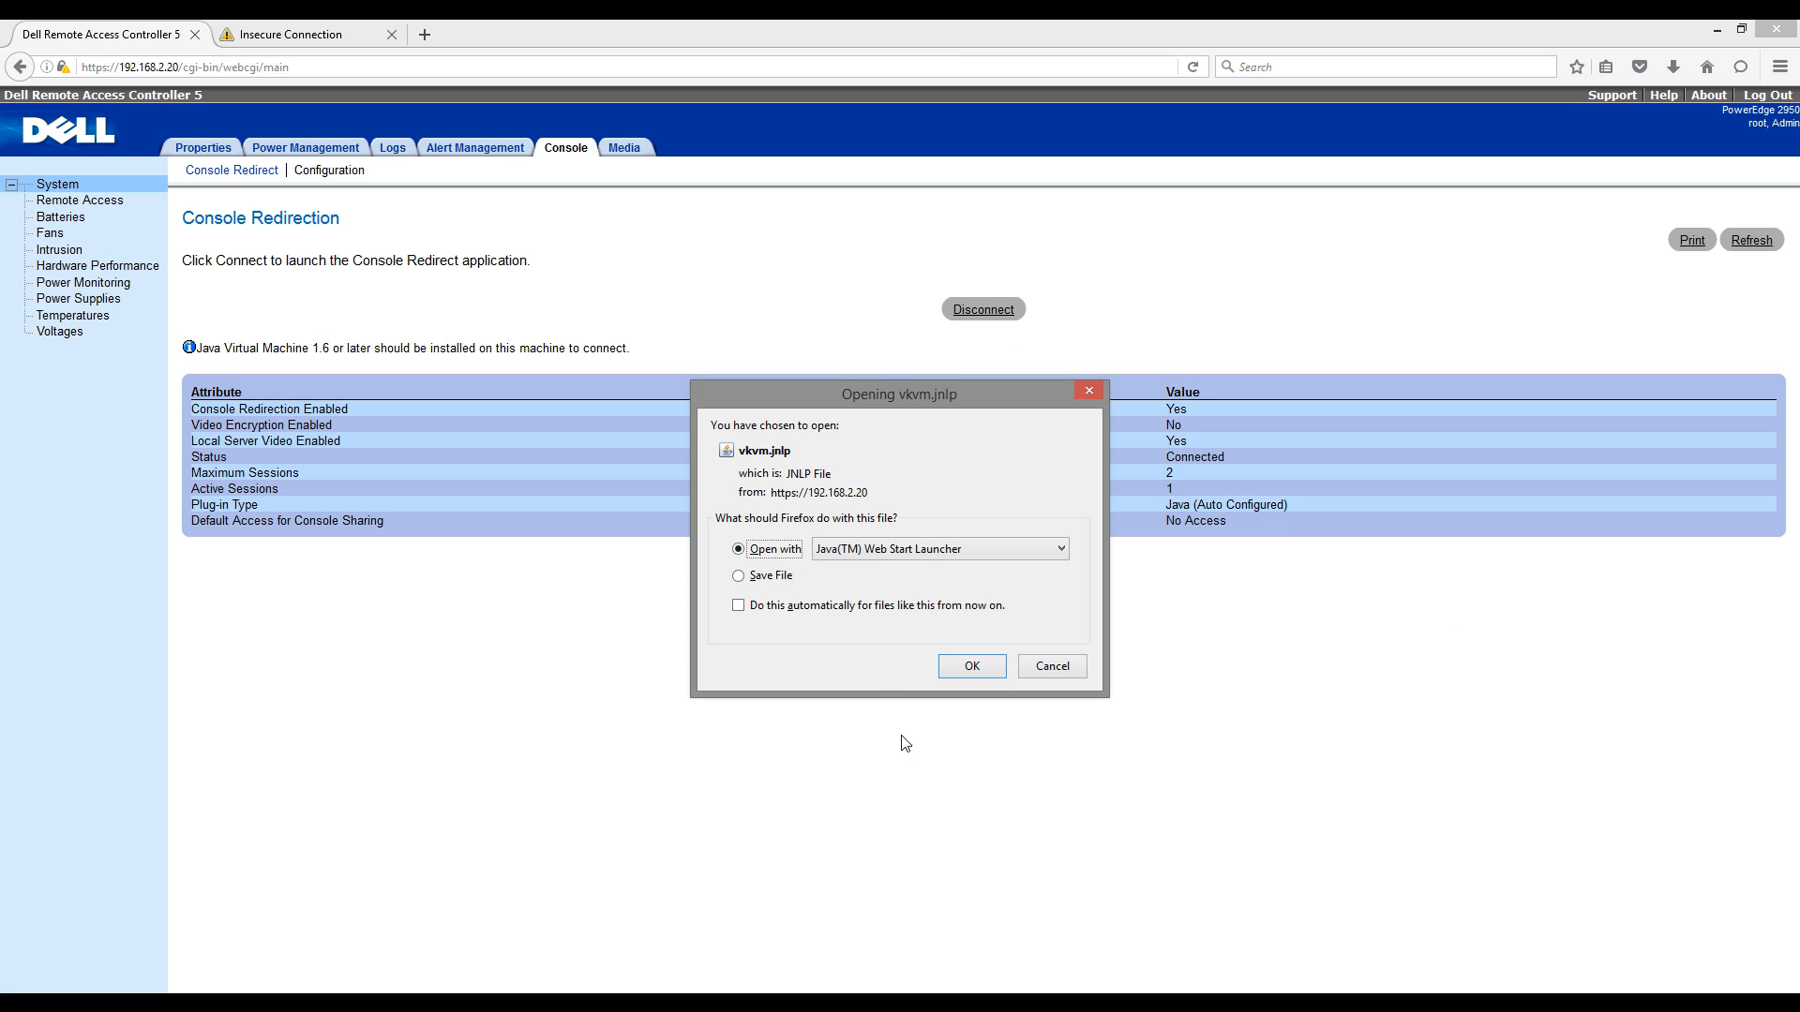
left_click(973, 665)
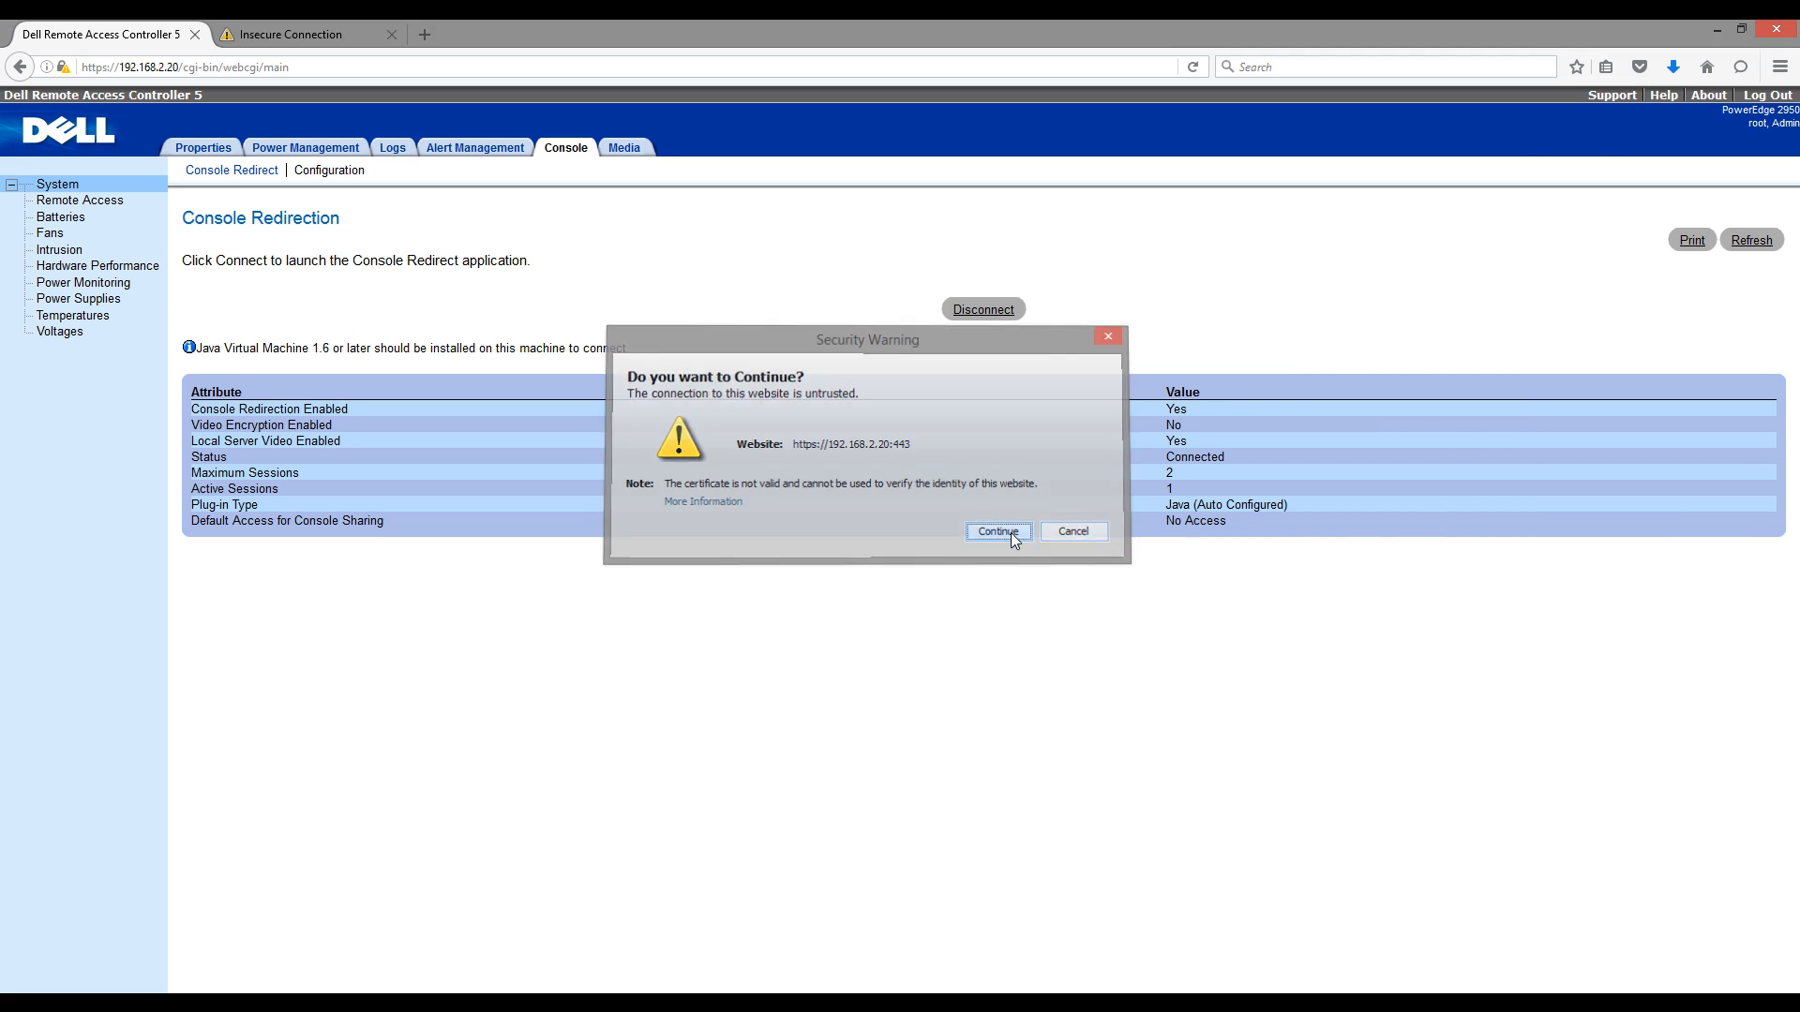
left_click(1001, 533)
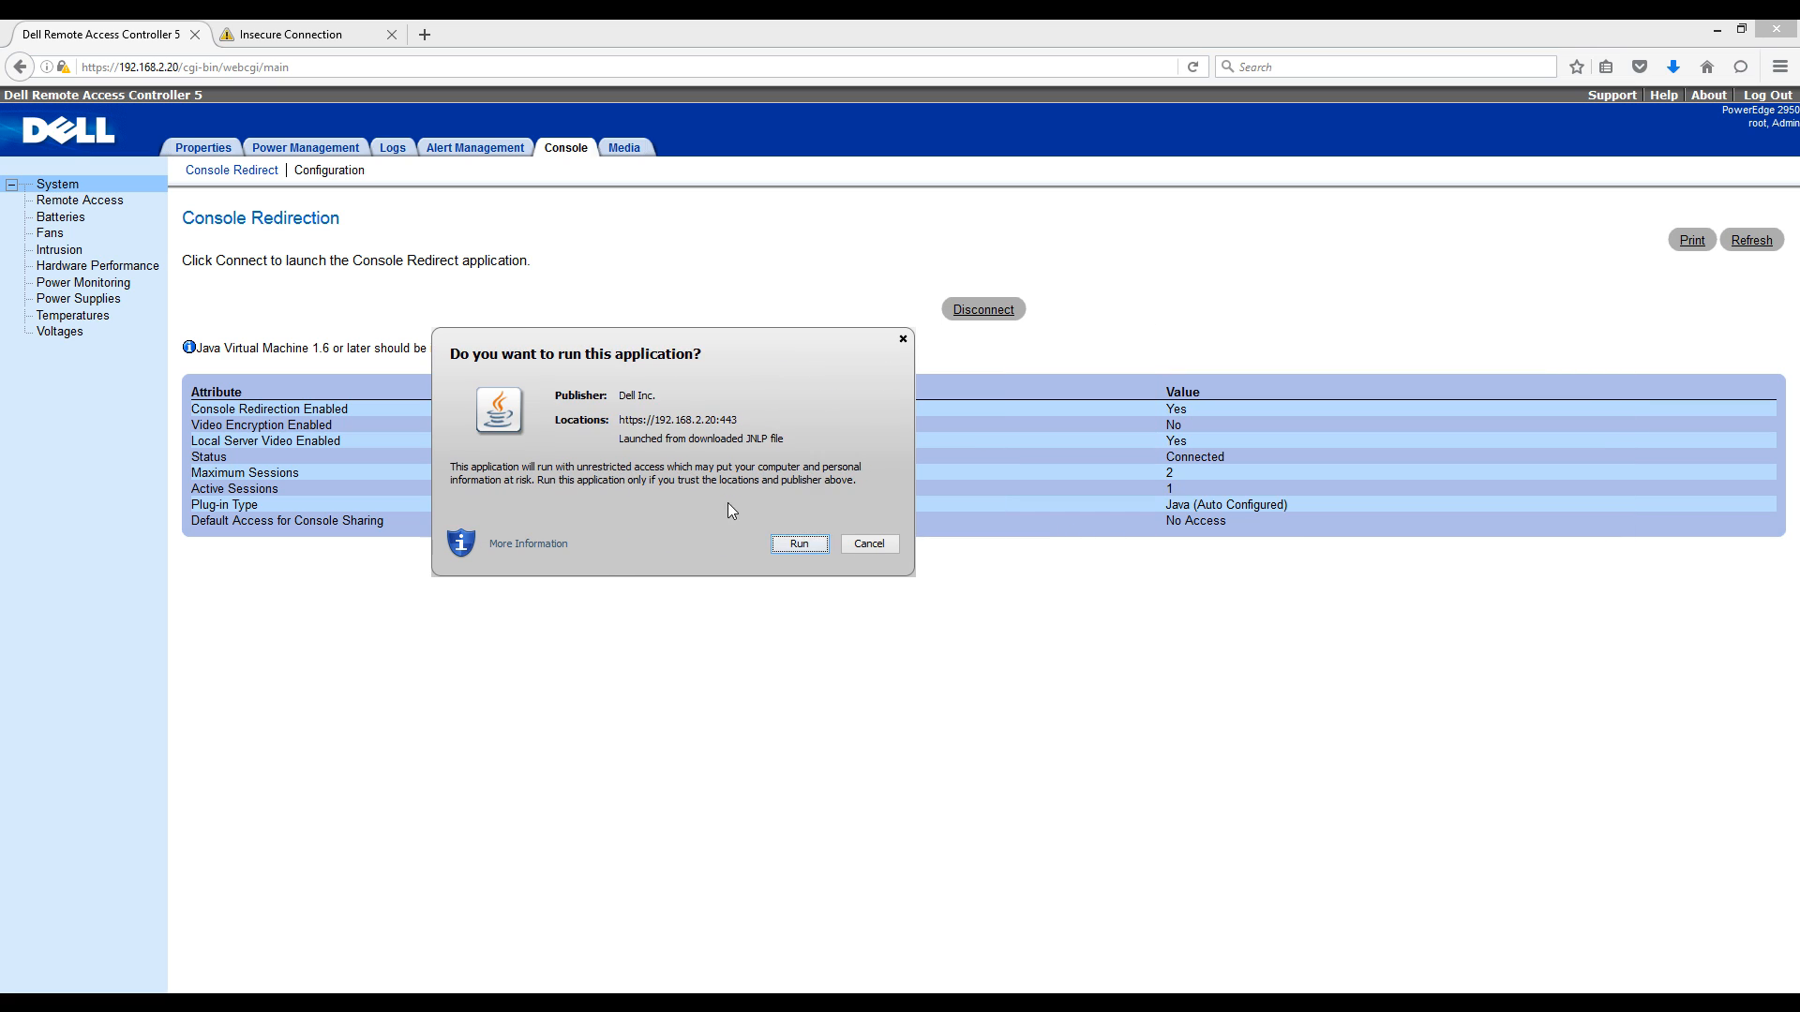
left_click(802, 545)
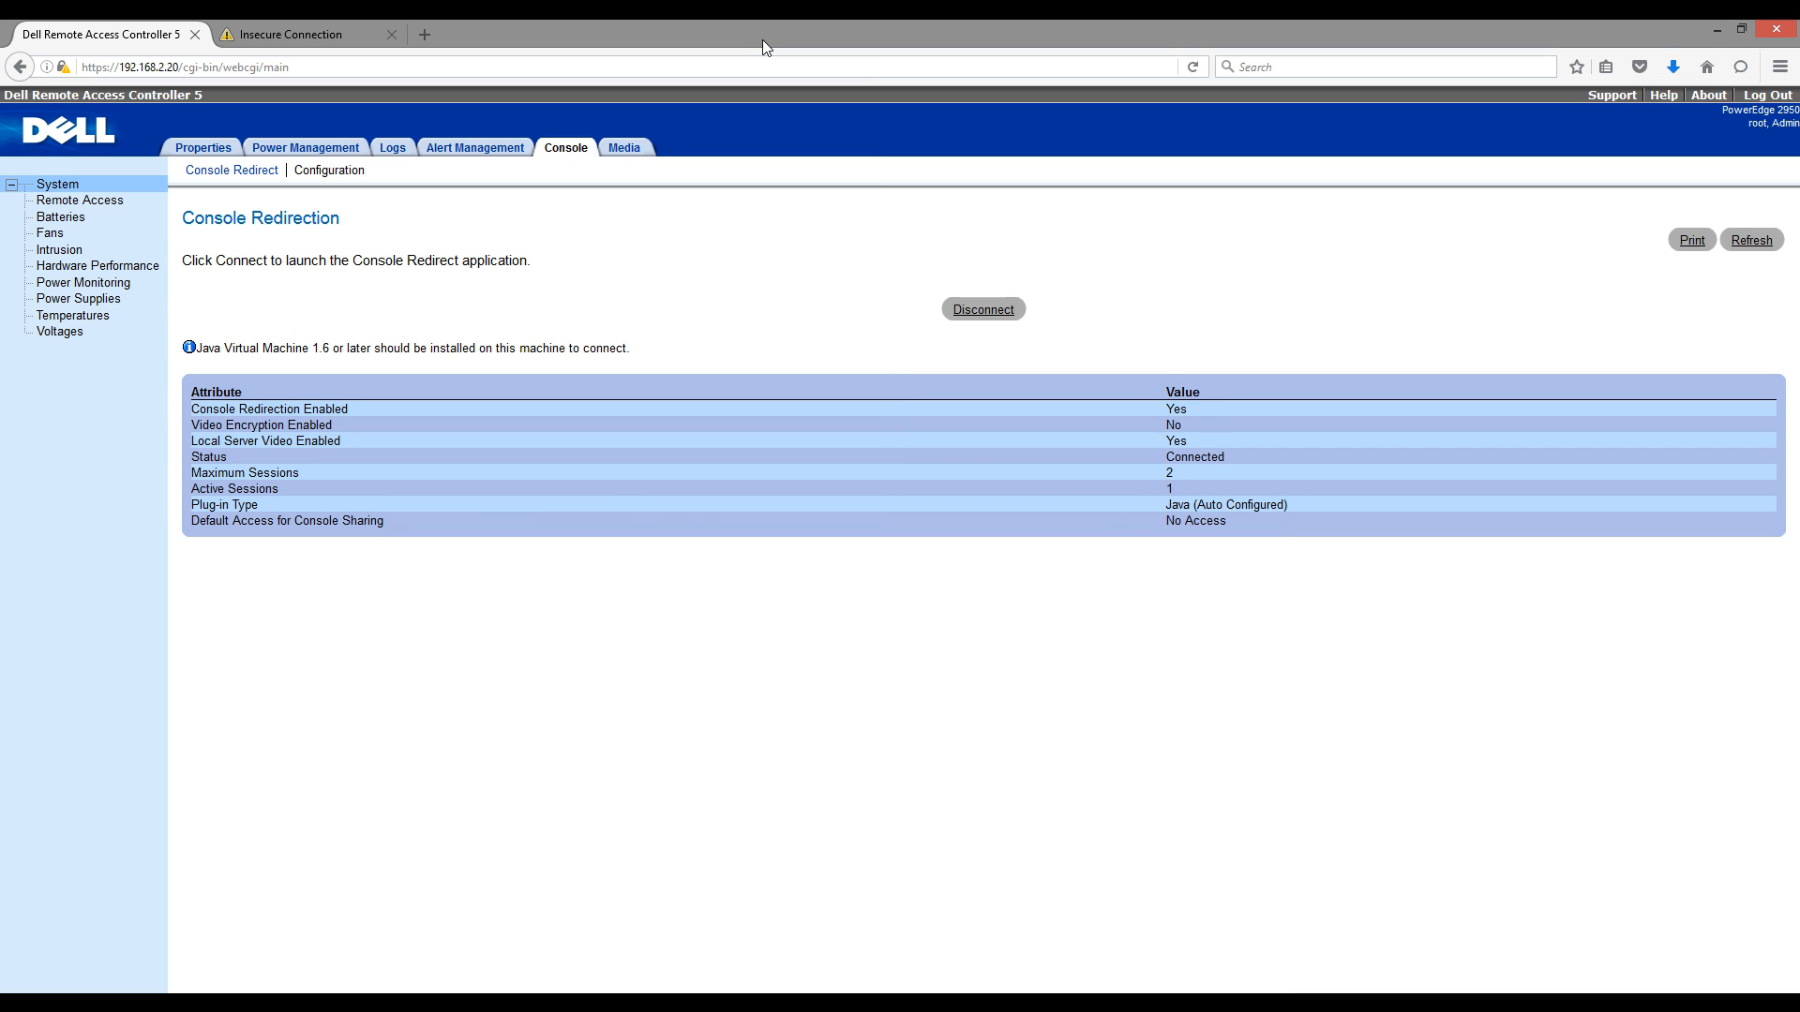
Step: Arrange browser and console side by side, then apply Power On System and confirm it
double_click(762, 39)
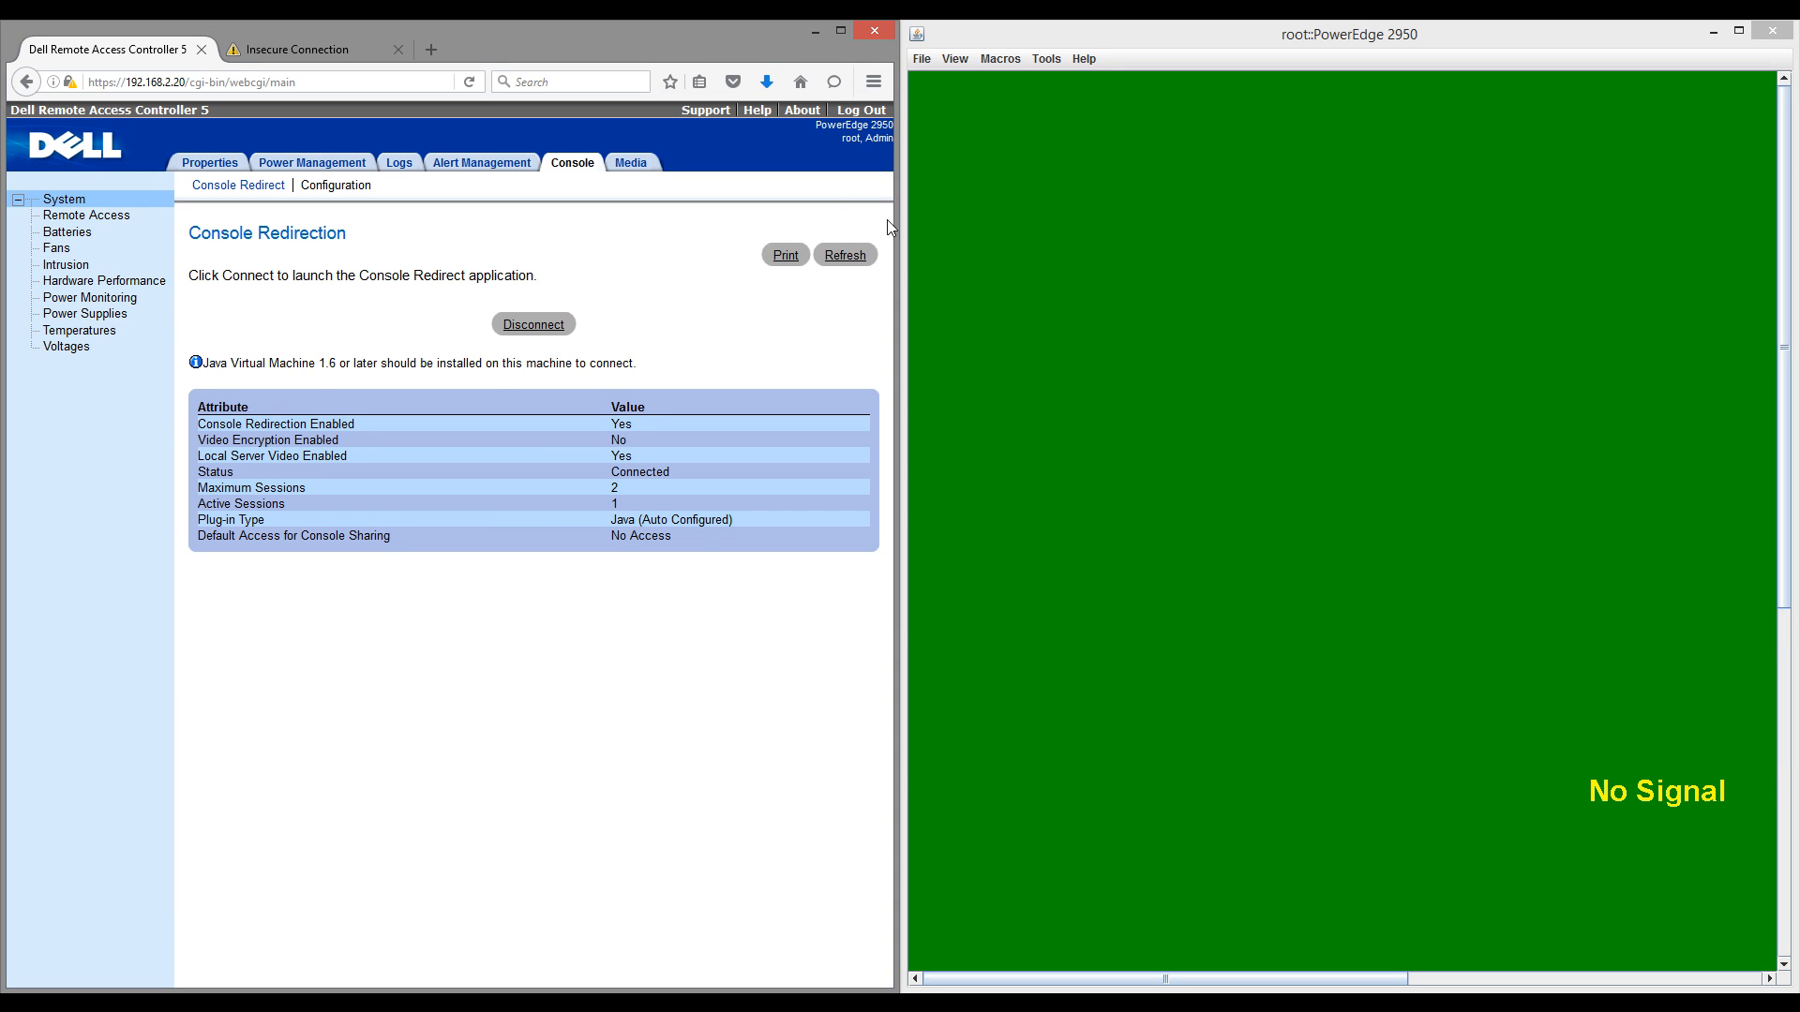
left_click(1538, 582)
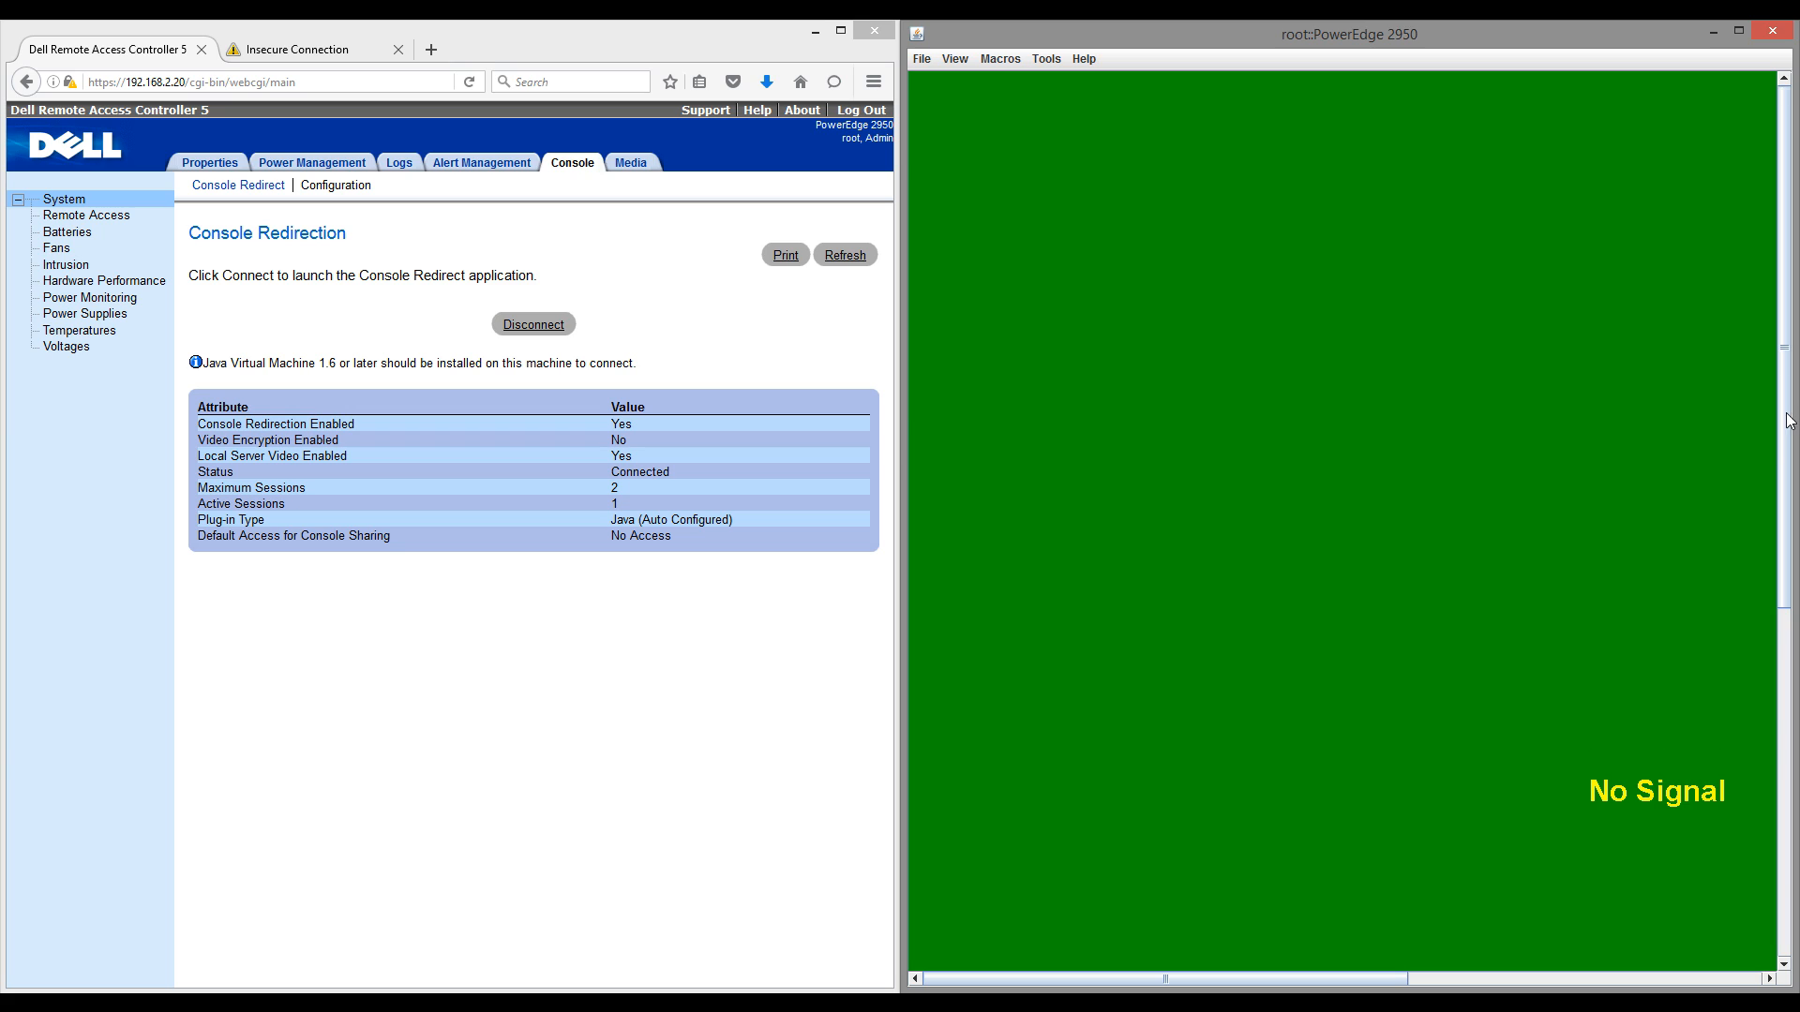
left_click_drag(1788, 411, 1783, 222)
left_click(299, 166)
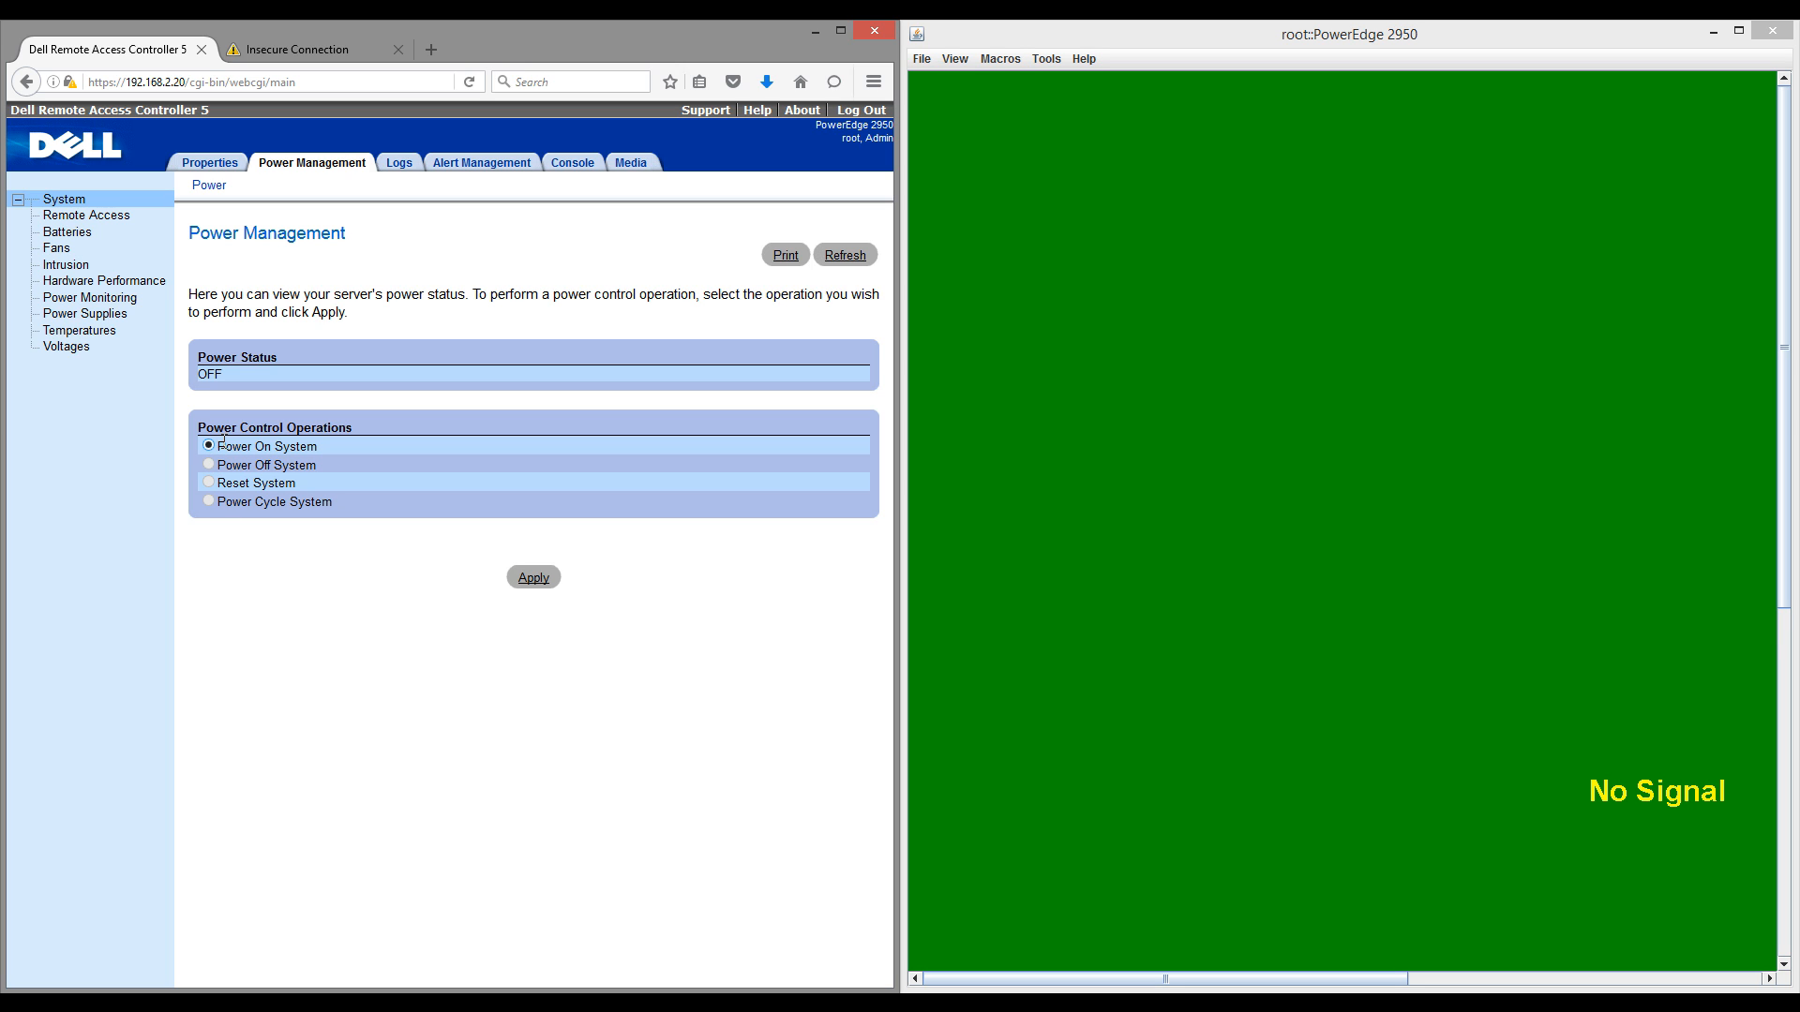
left_click(533, 577)
left_click(541, 458)
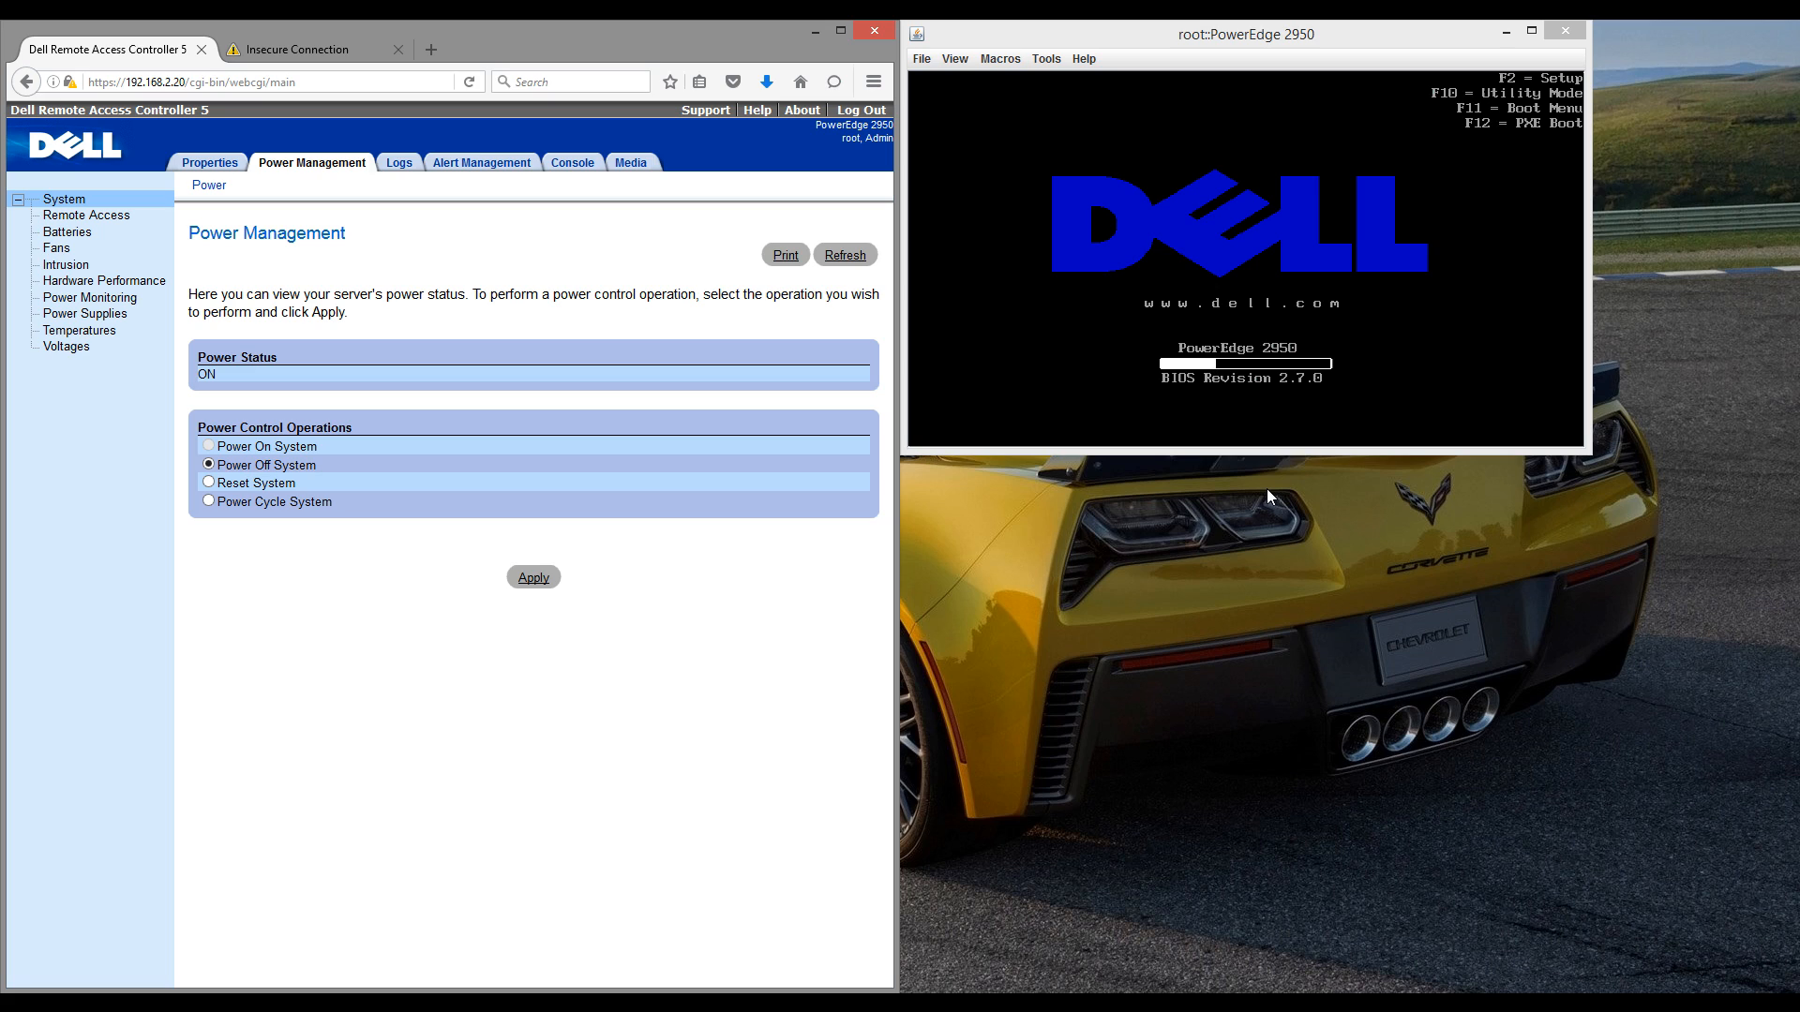
Step: Maximize the console window and enter the Remote Access Configuration Utility with Ctrl-E during POST
left_click(1160, 27)
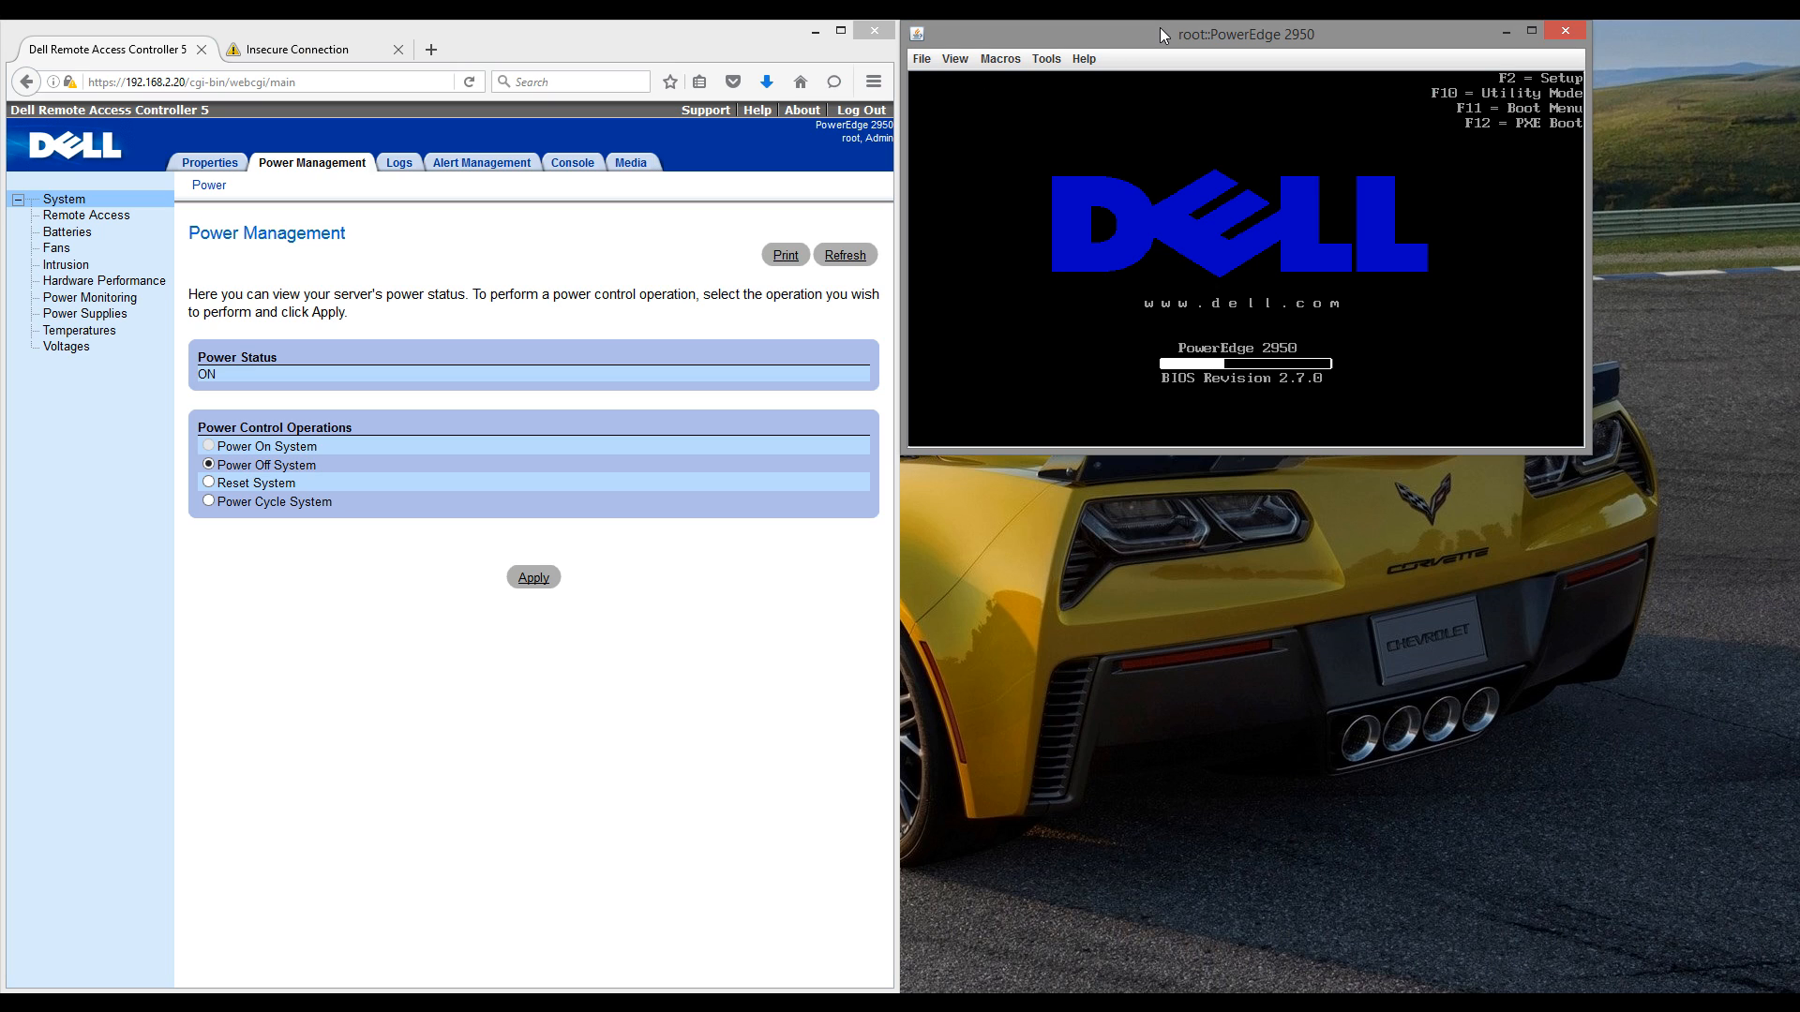
double_click(1161, 27)
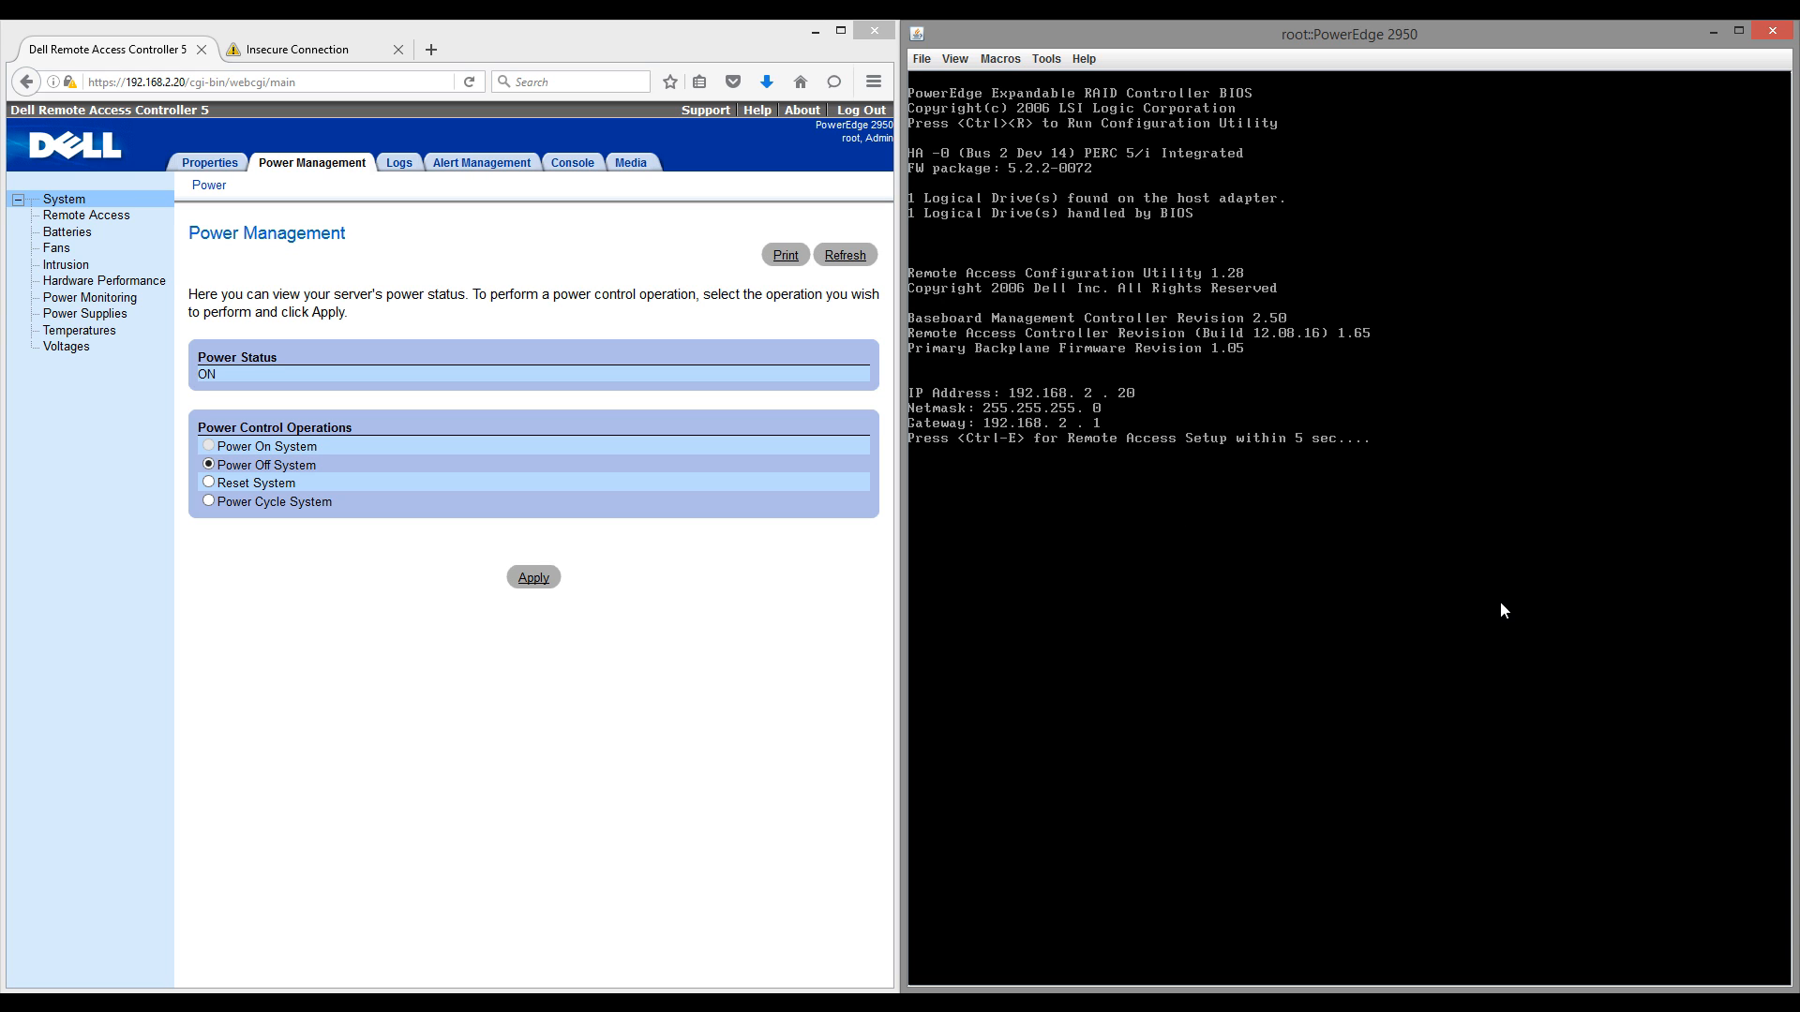
key("ctrl+e")
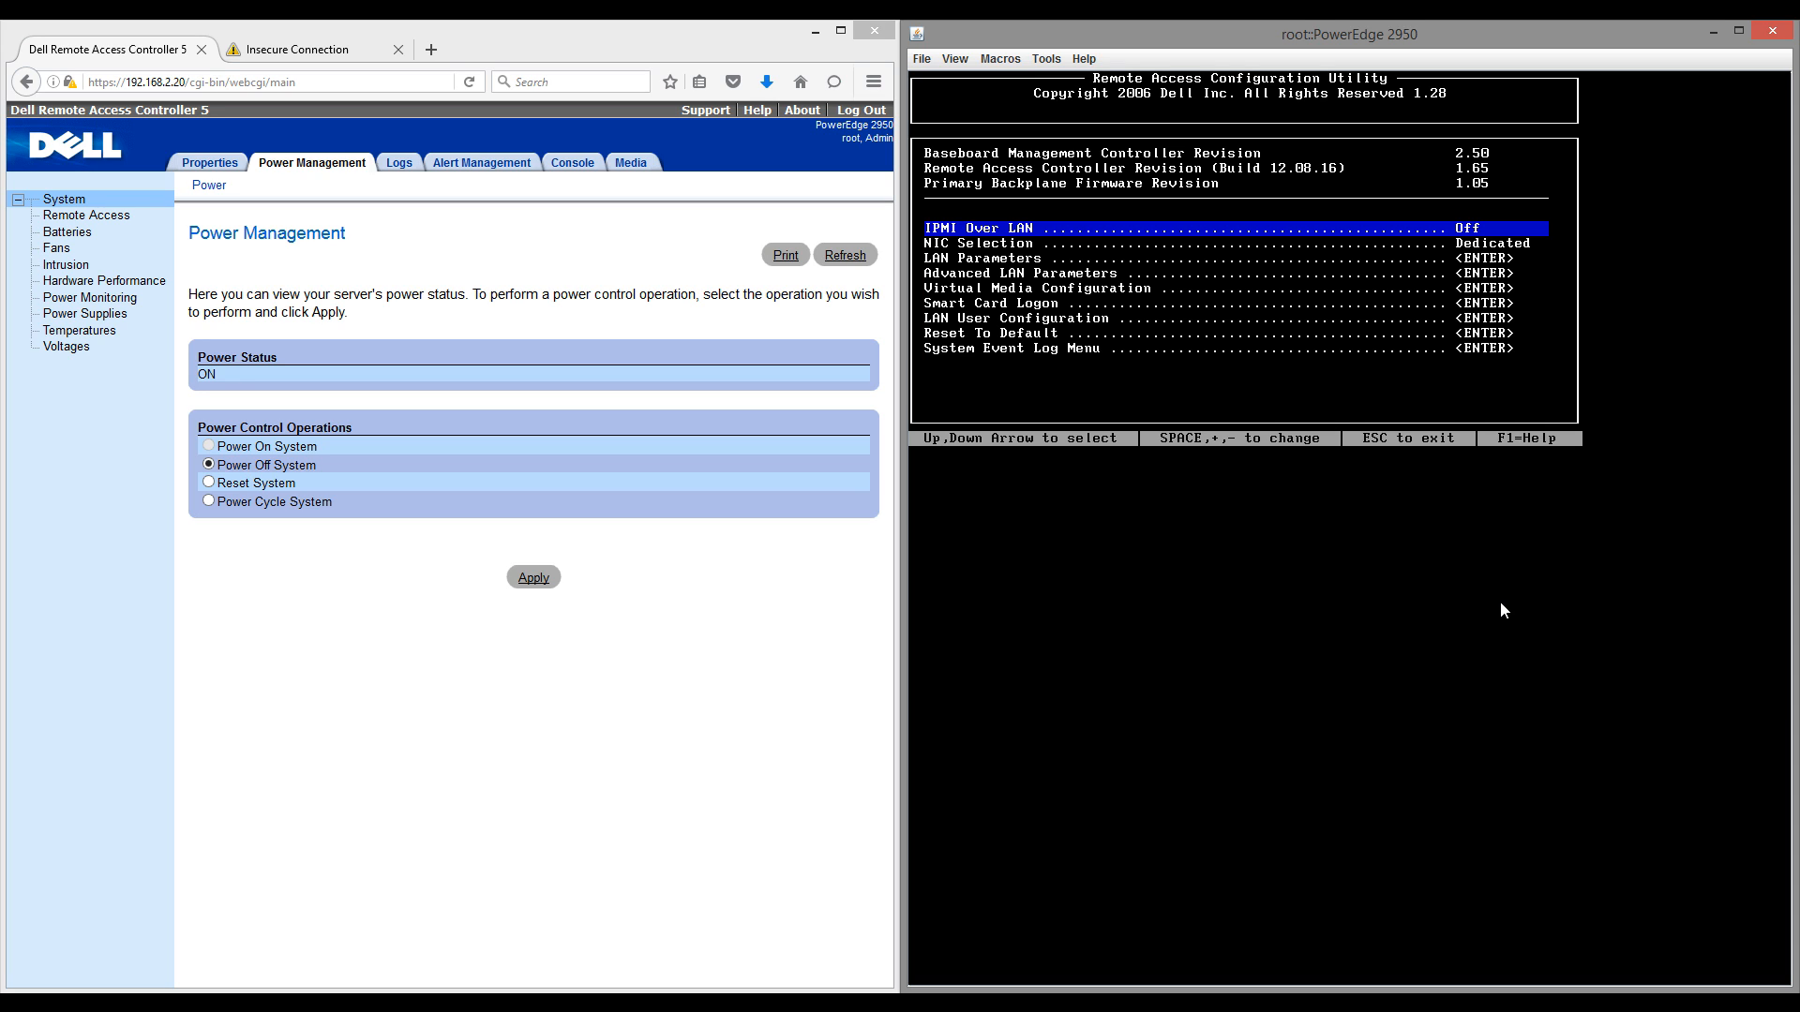
Step: Browse the LAN Parameters submenu (IP address, host name) and return to the main menu
key("Down")
key("Down")
key("Return")
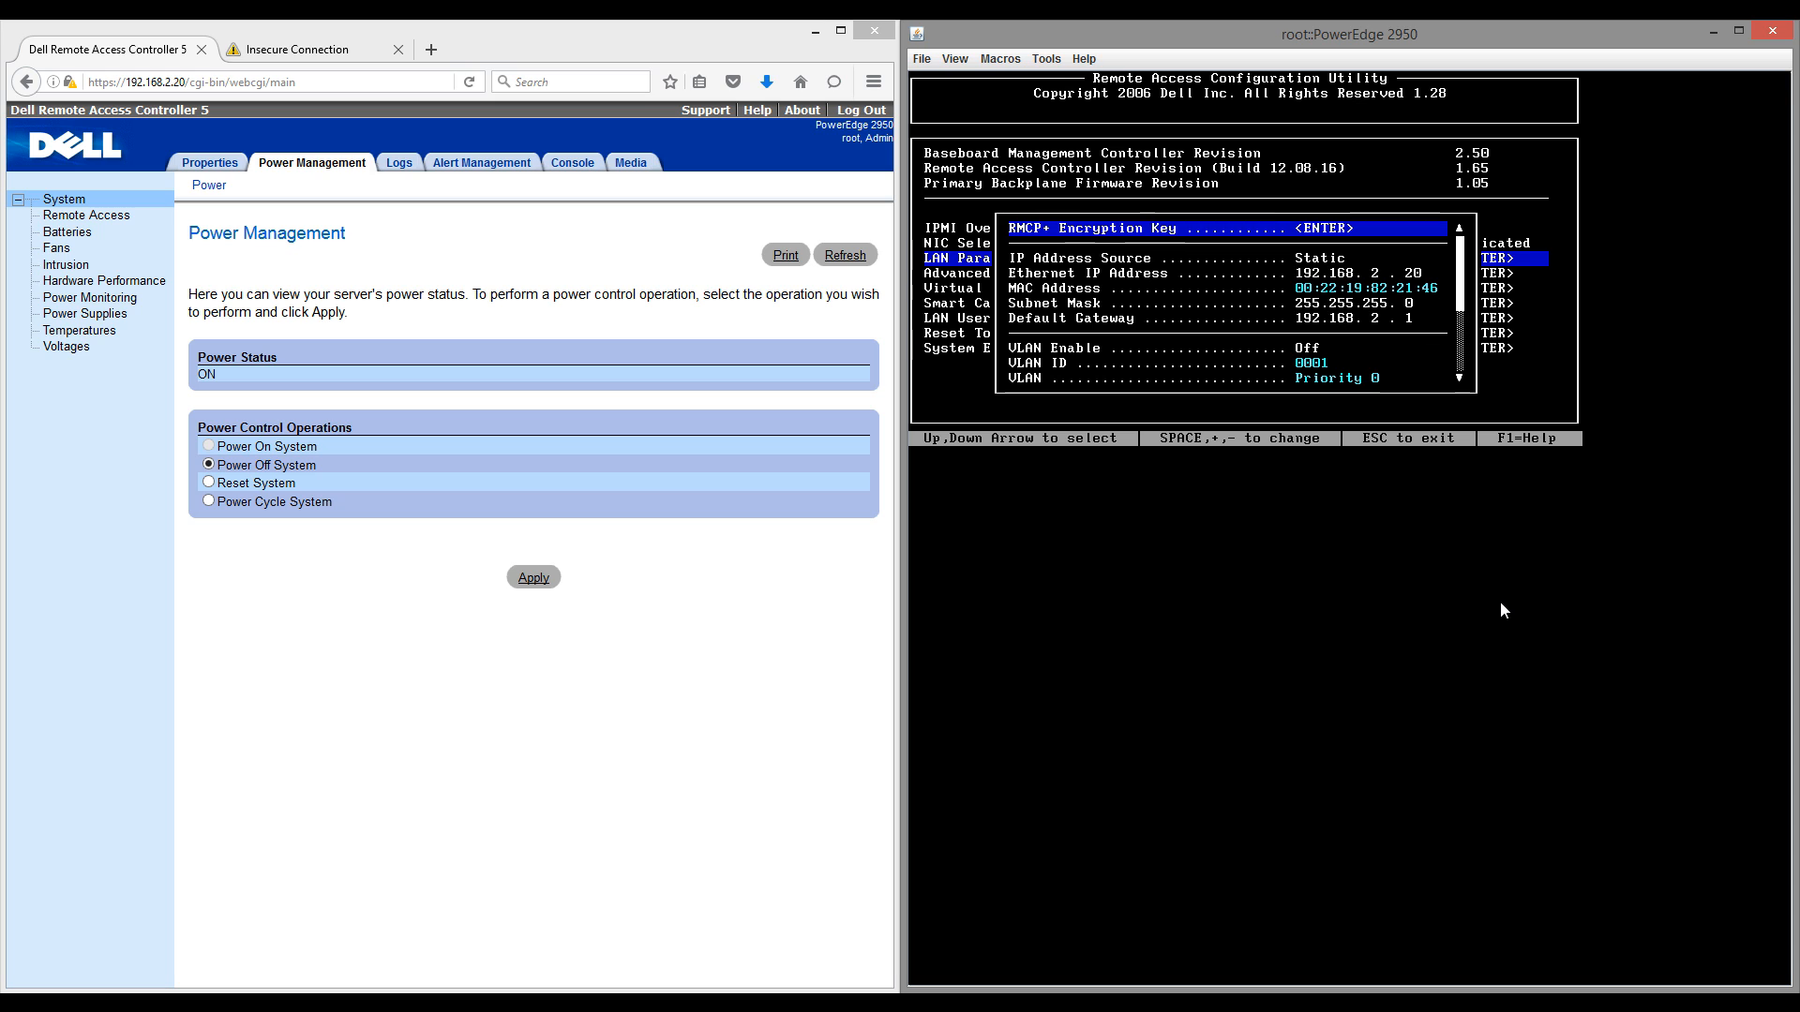
key("Down")
key("Down")
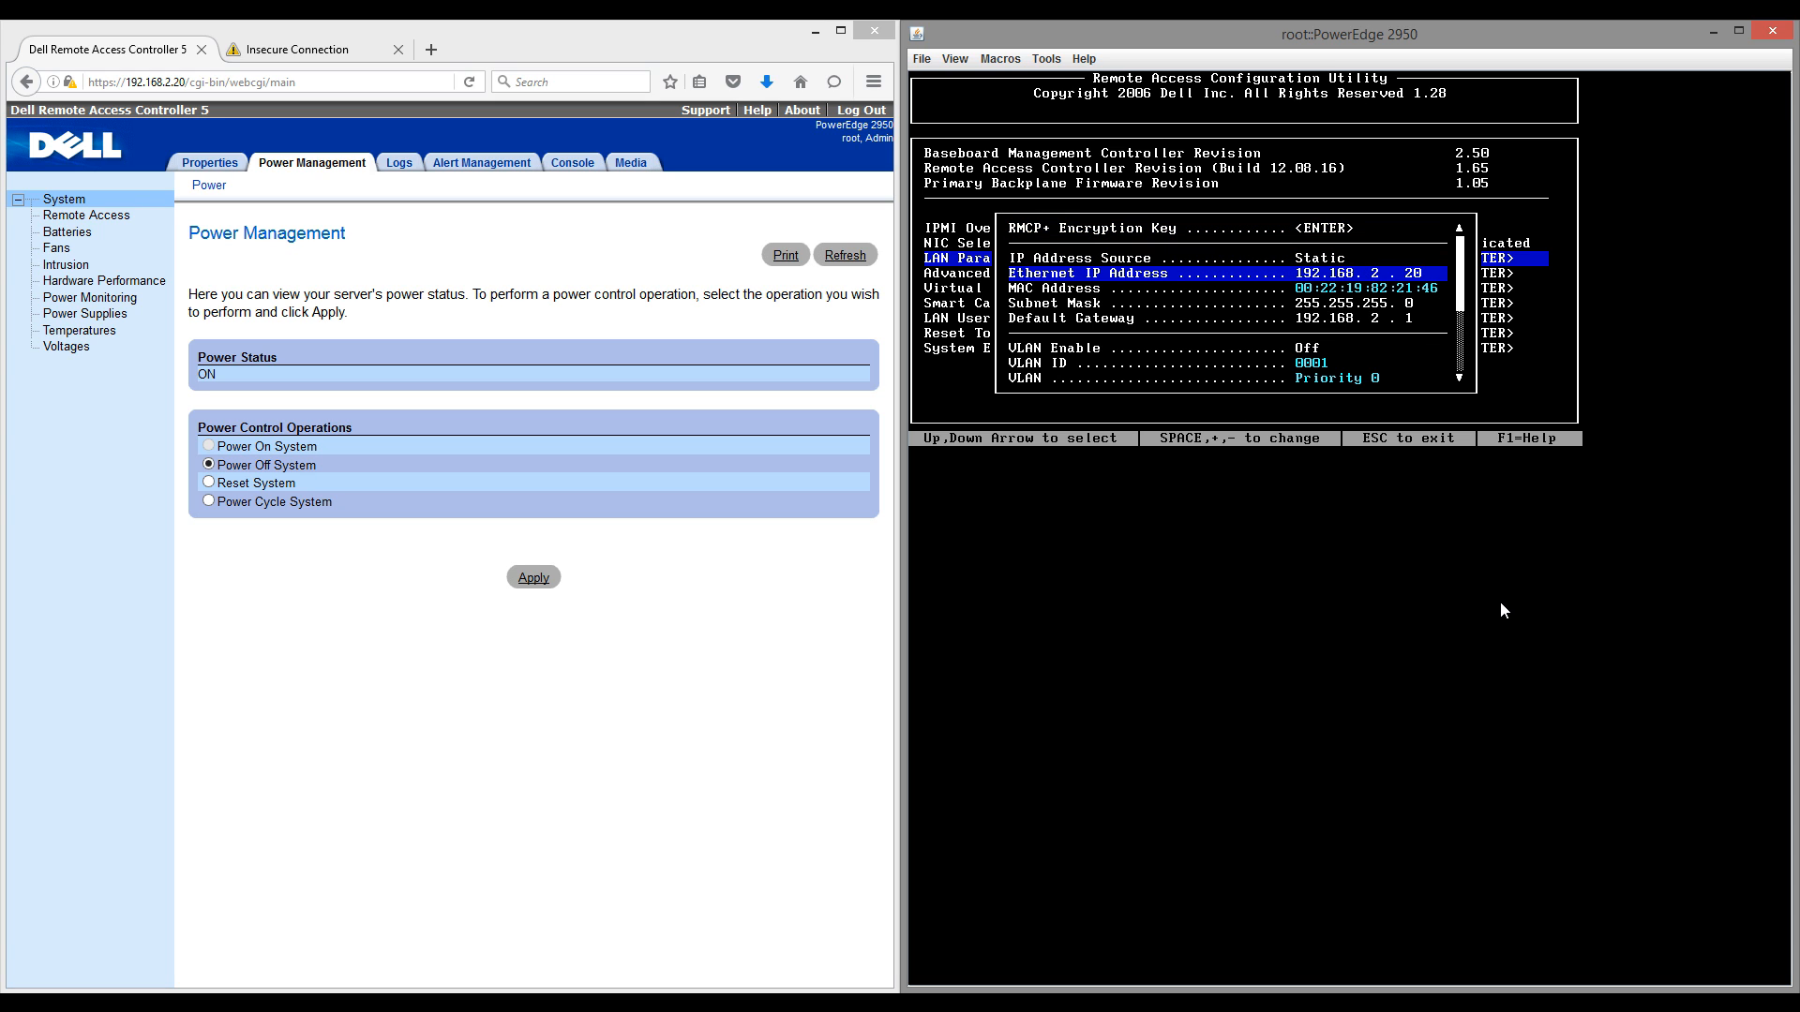
key("Down")
key("Down")
key("Down")
key("Down")
key("Down")
key("Down")
key("Down")
key("Down")
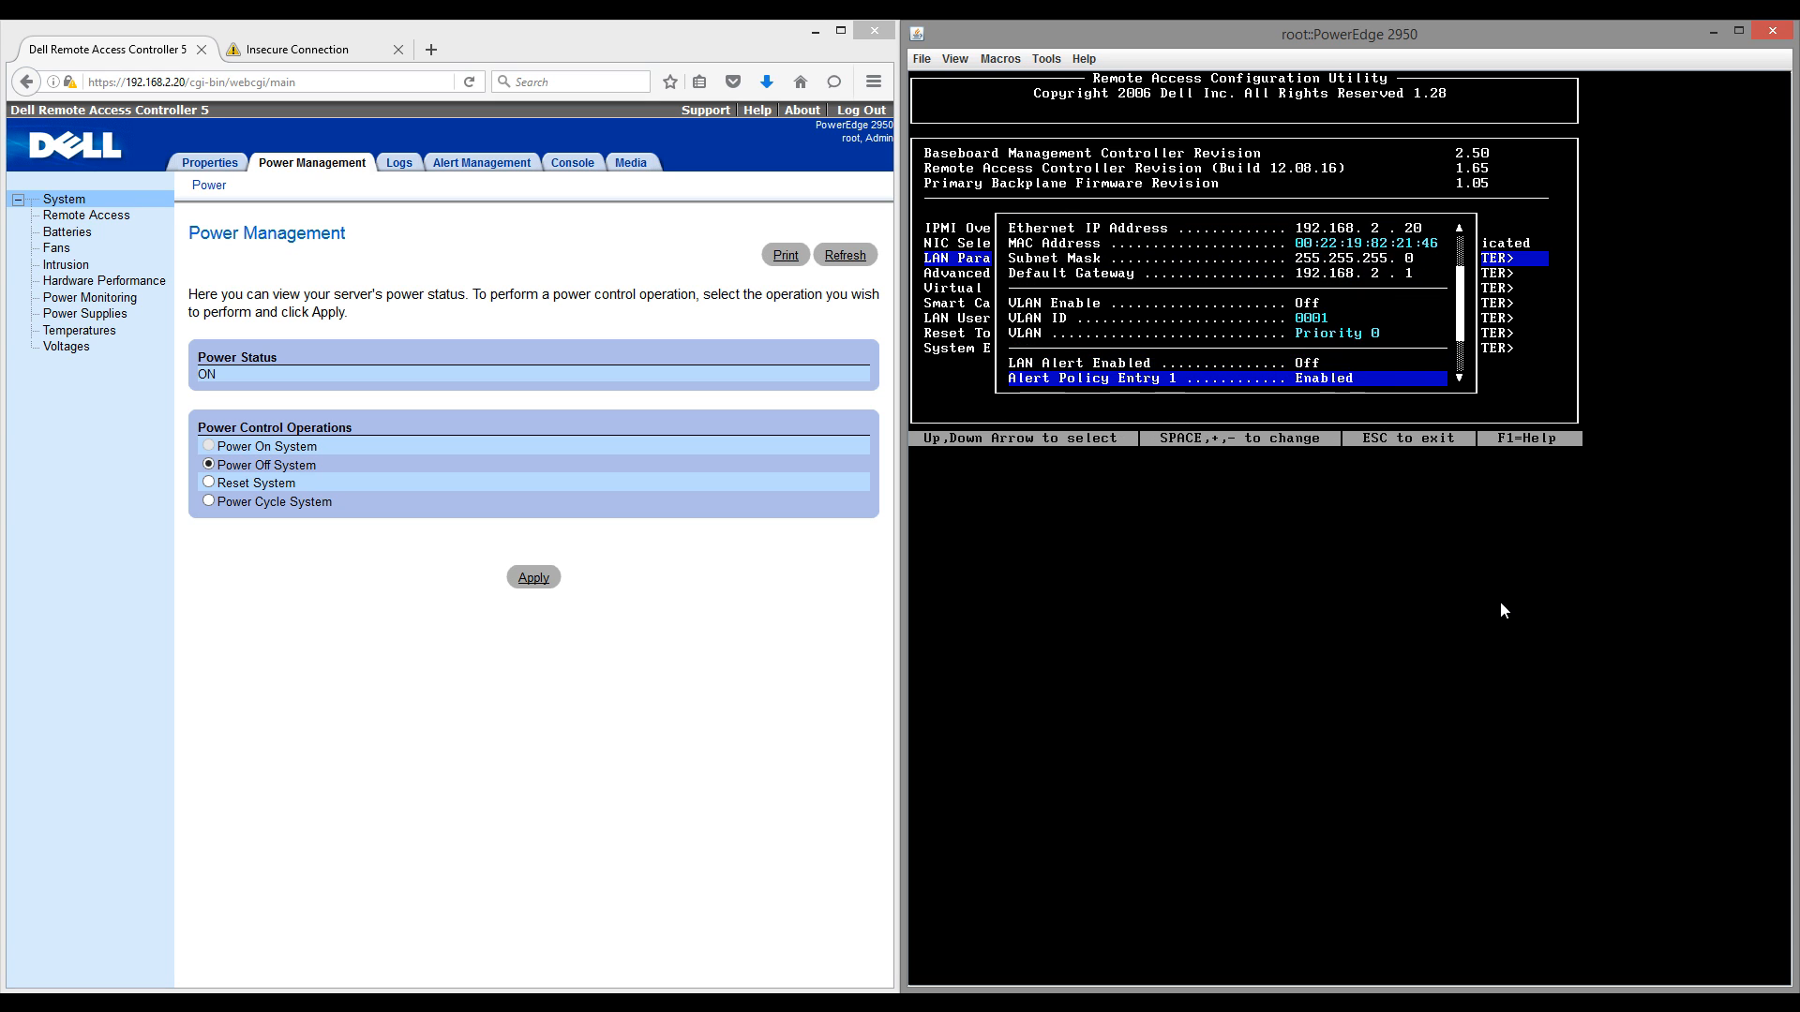
key("Down")
key("Down")
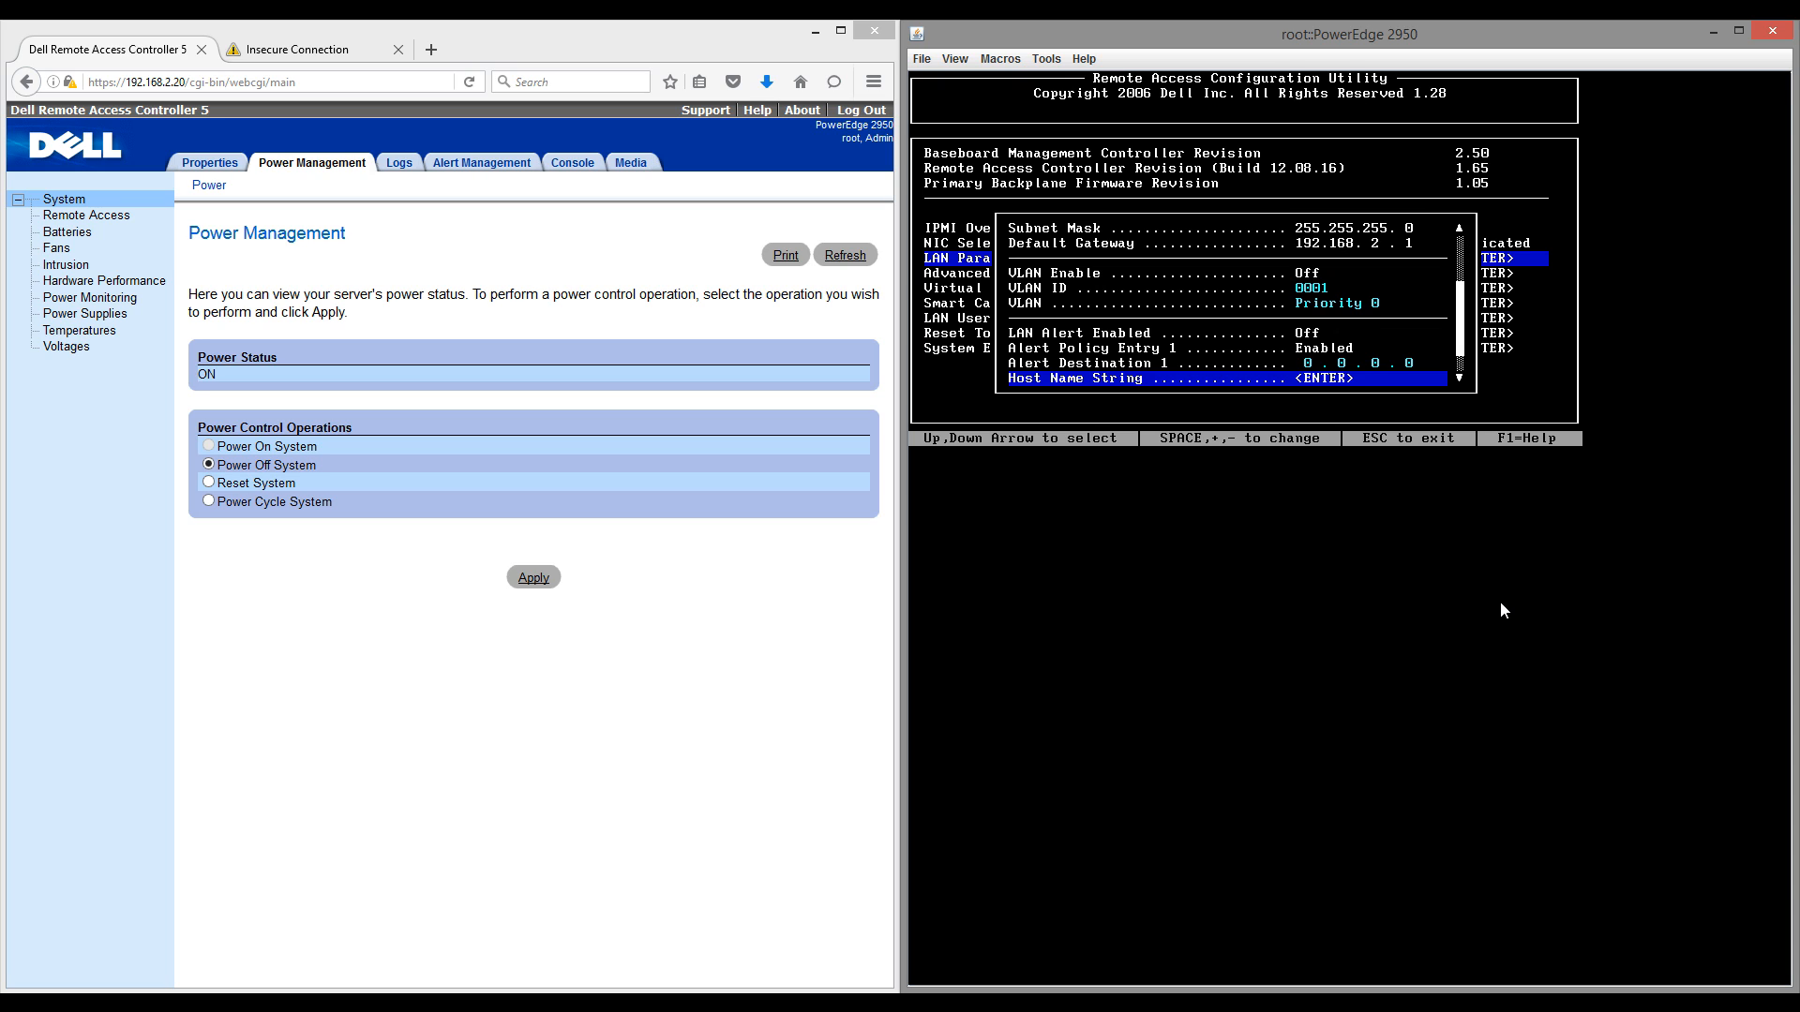
key("Escape")
Step: Check LAN User Configuration, then exit the remote access configuration utility
key("Down")
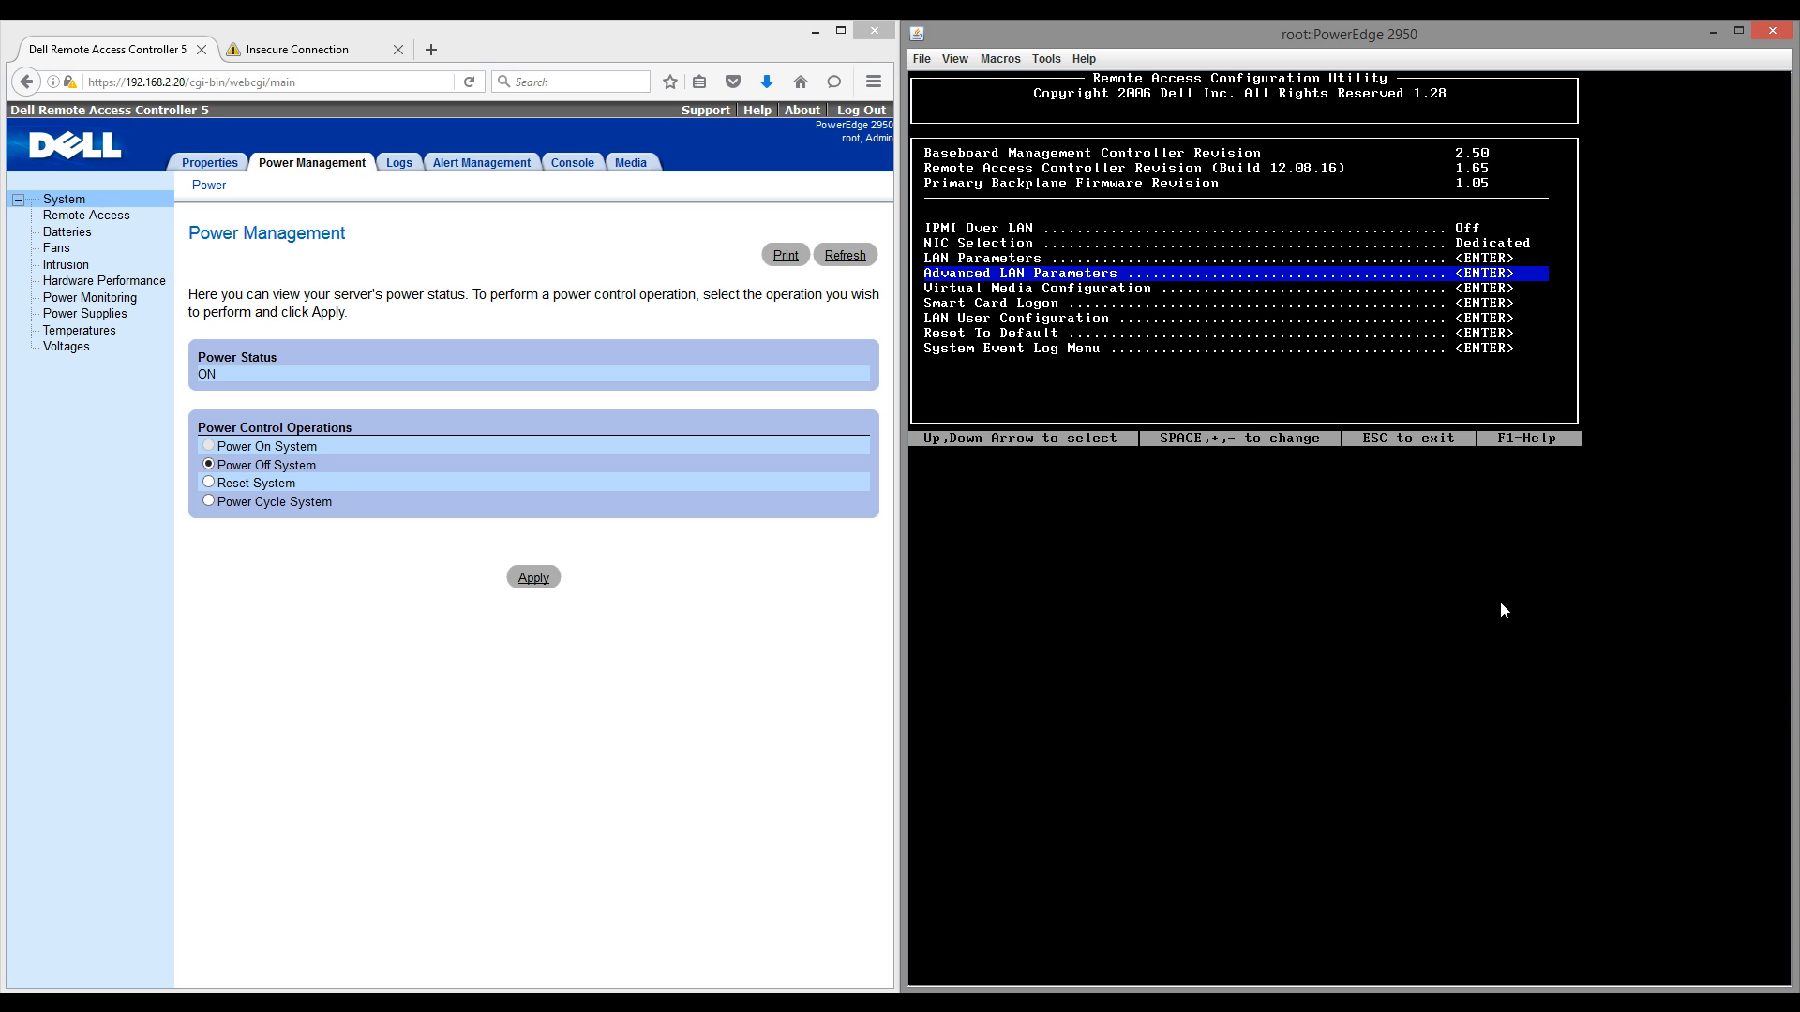
key("Down")
key("Down")
key("Down")
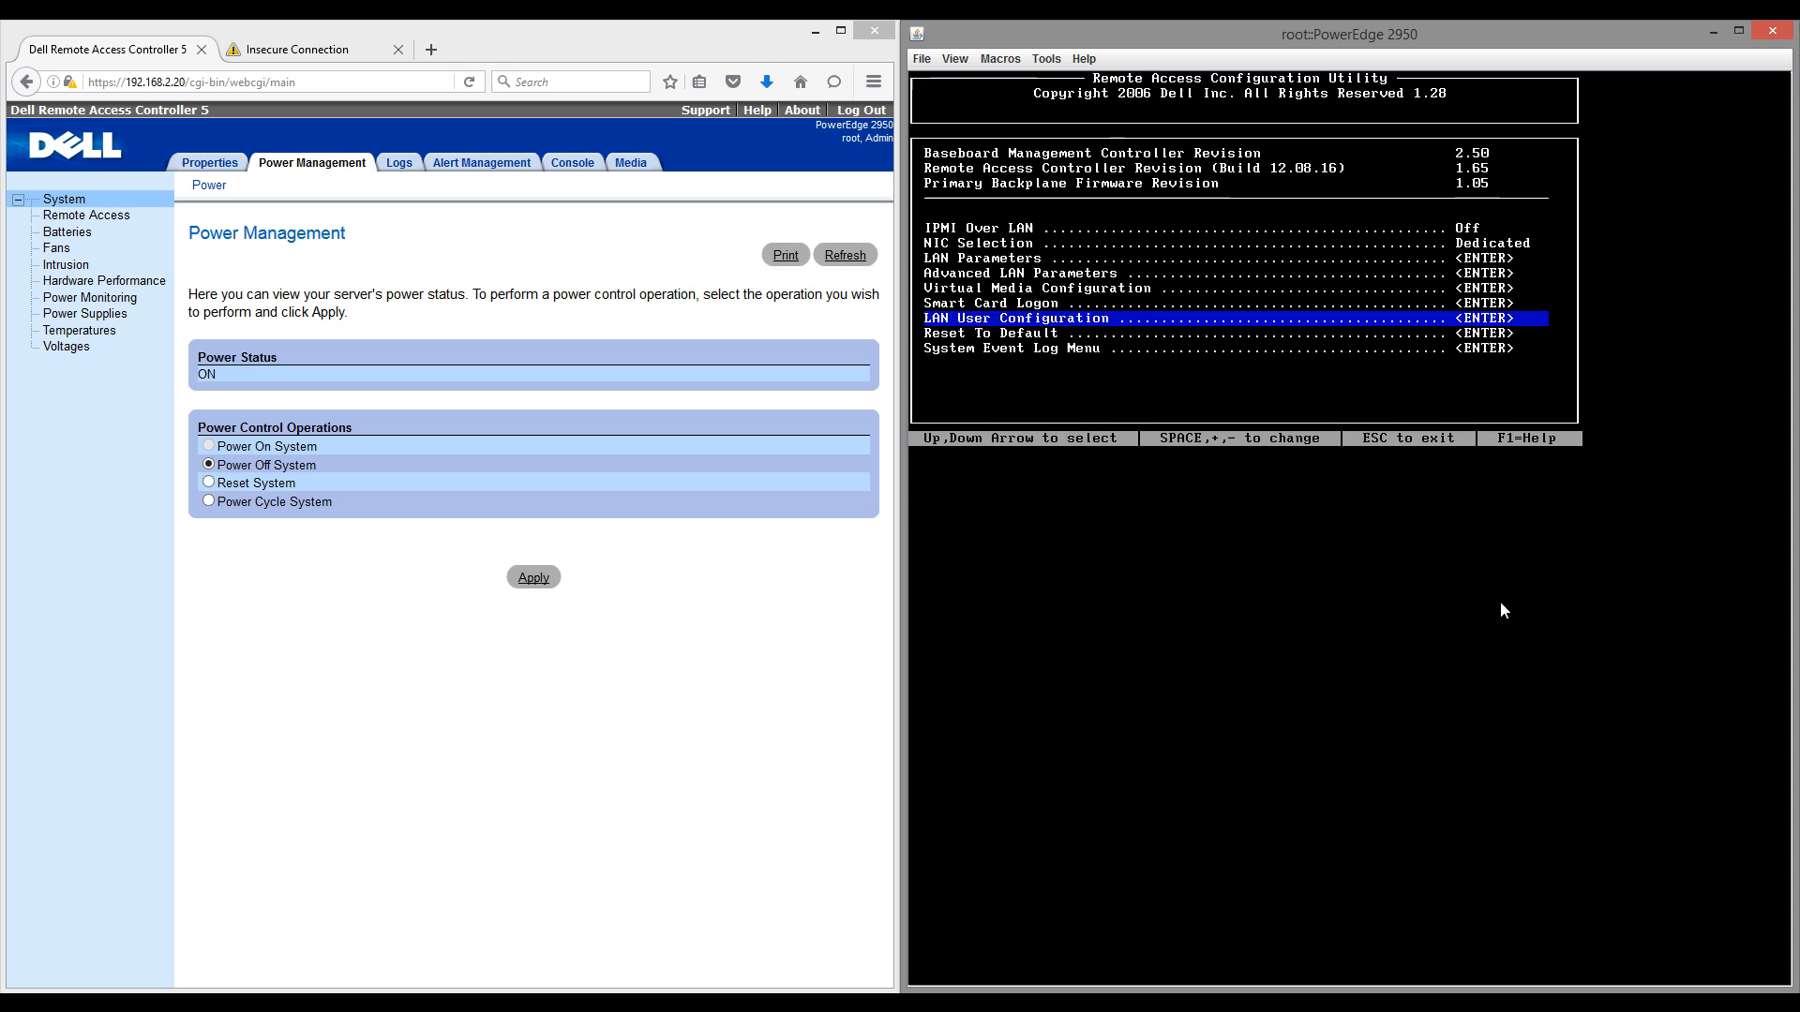
key("Return")
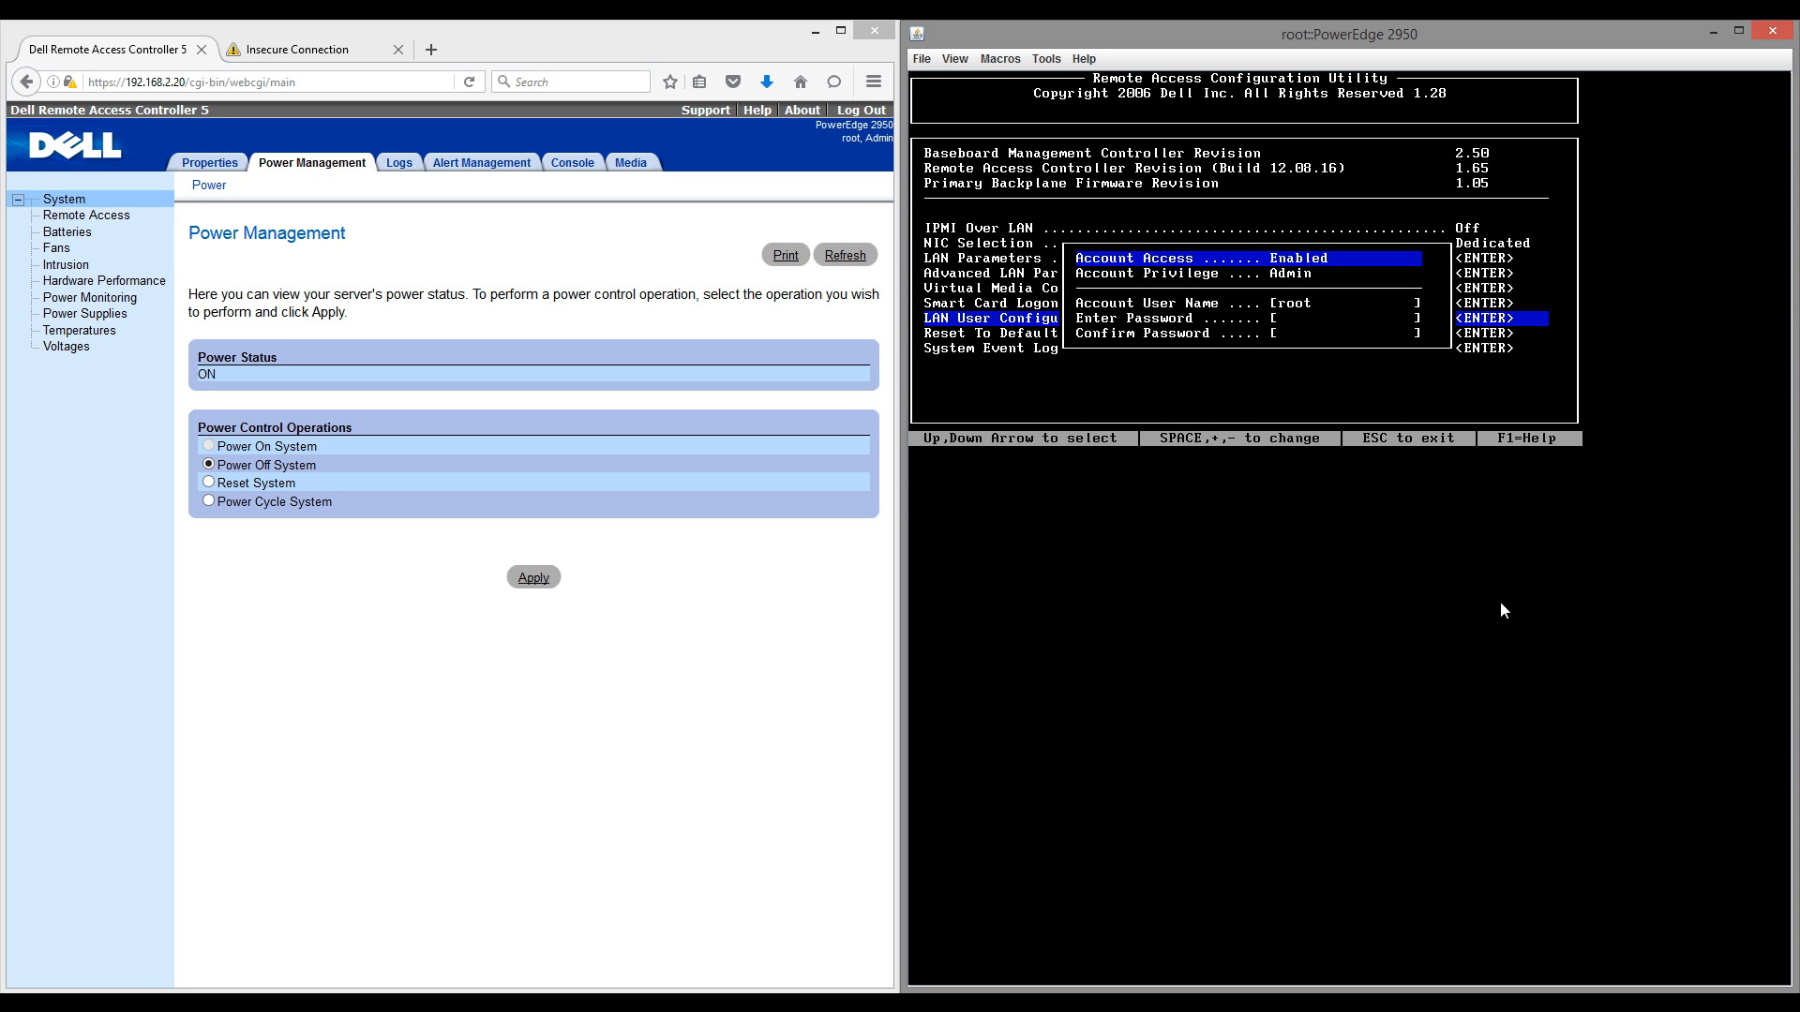
key("Escape")
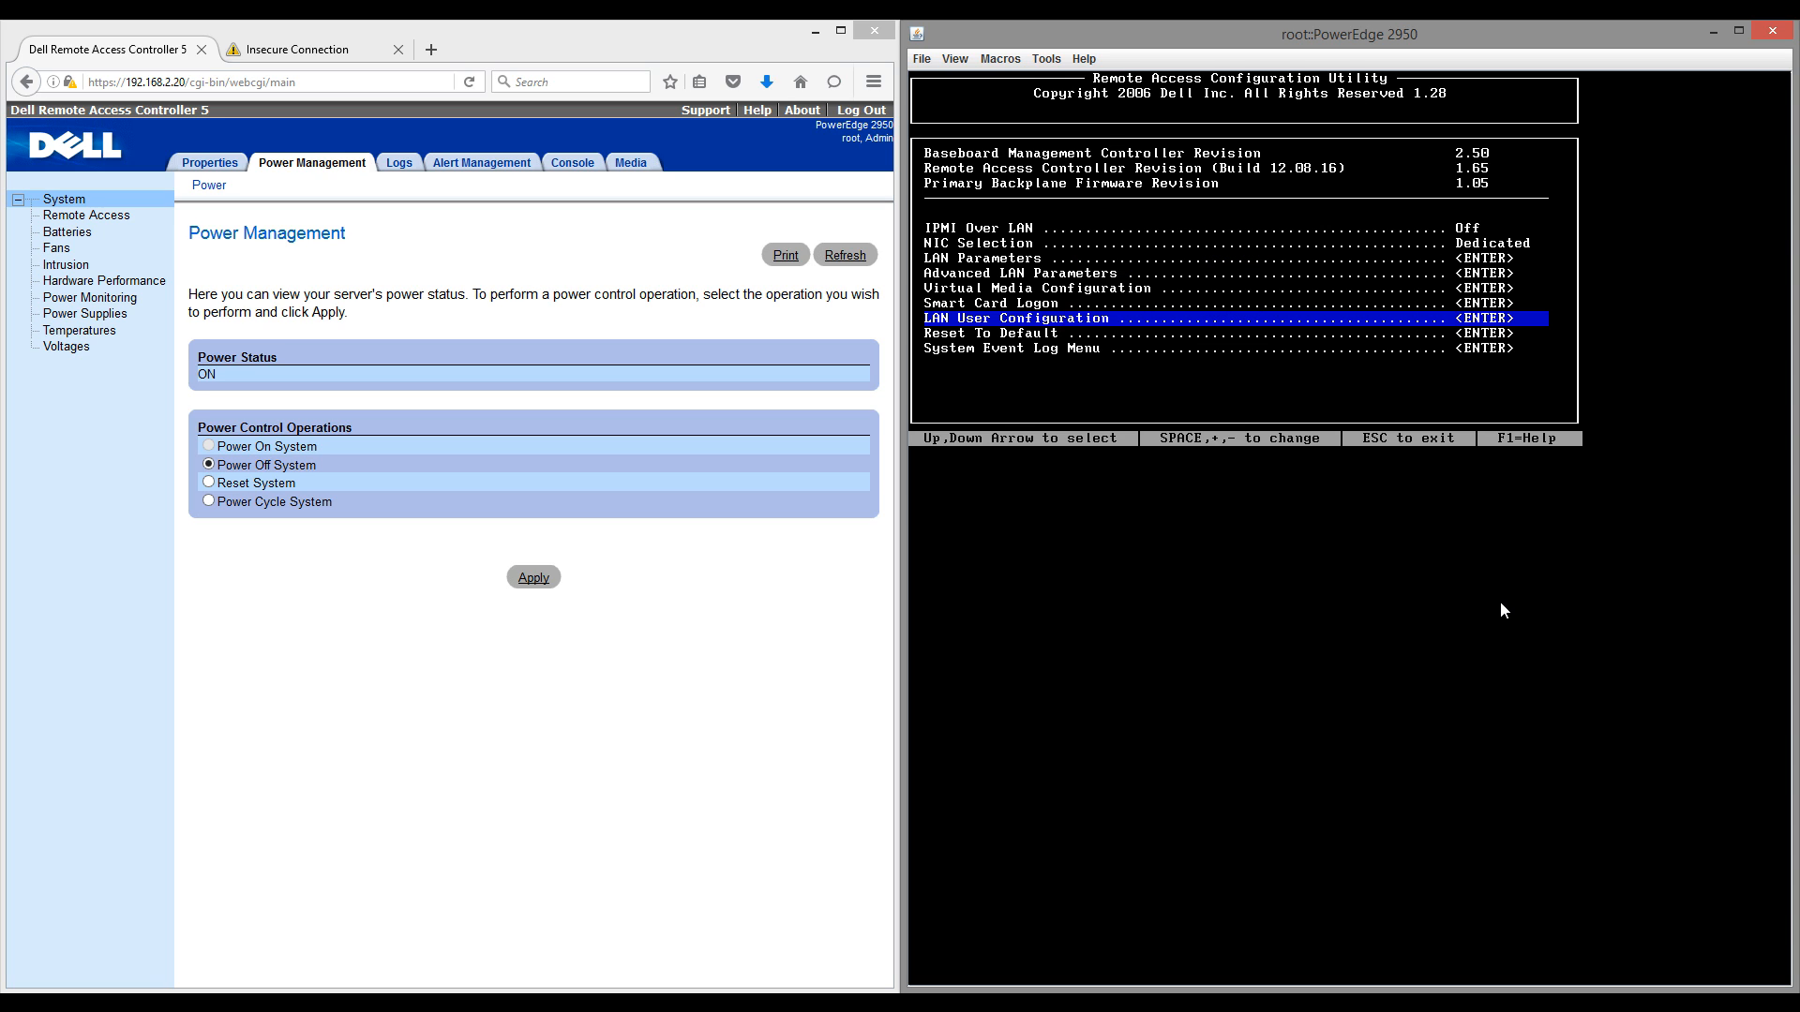
key("Down")
key("Down")
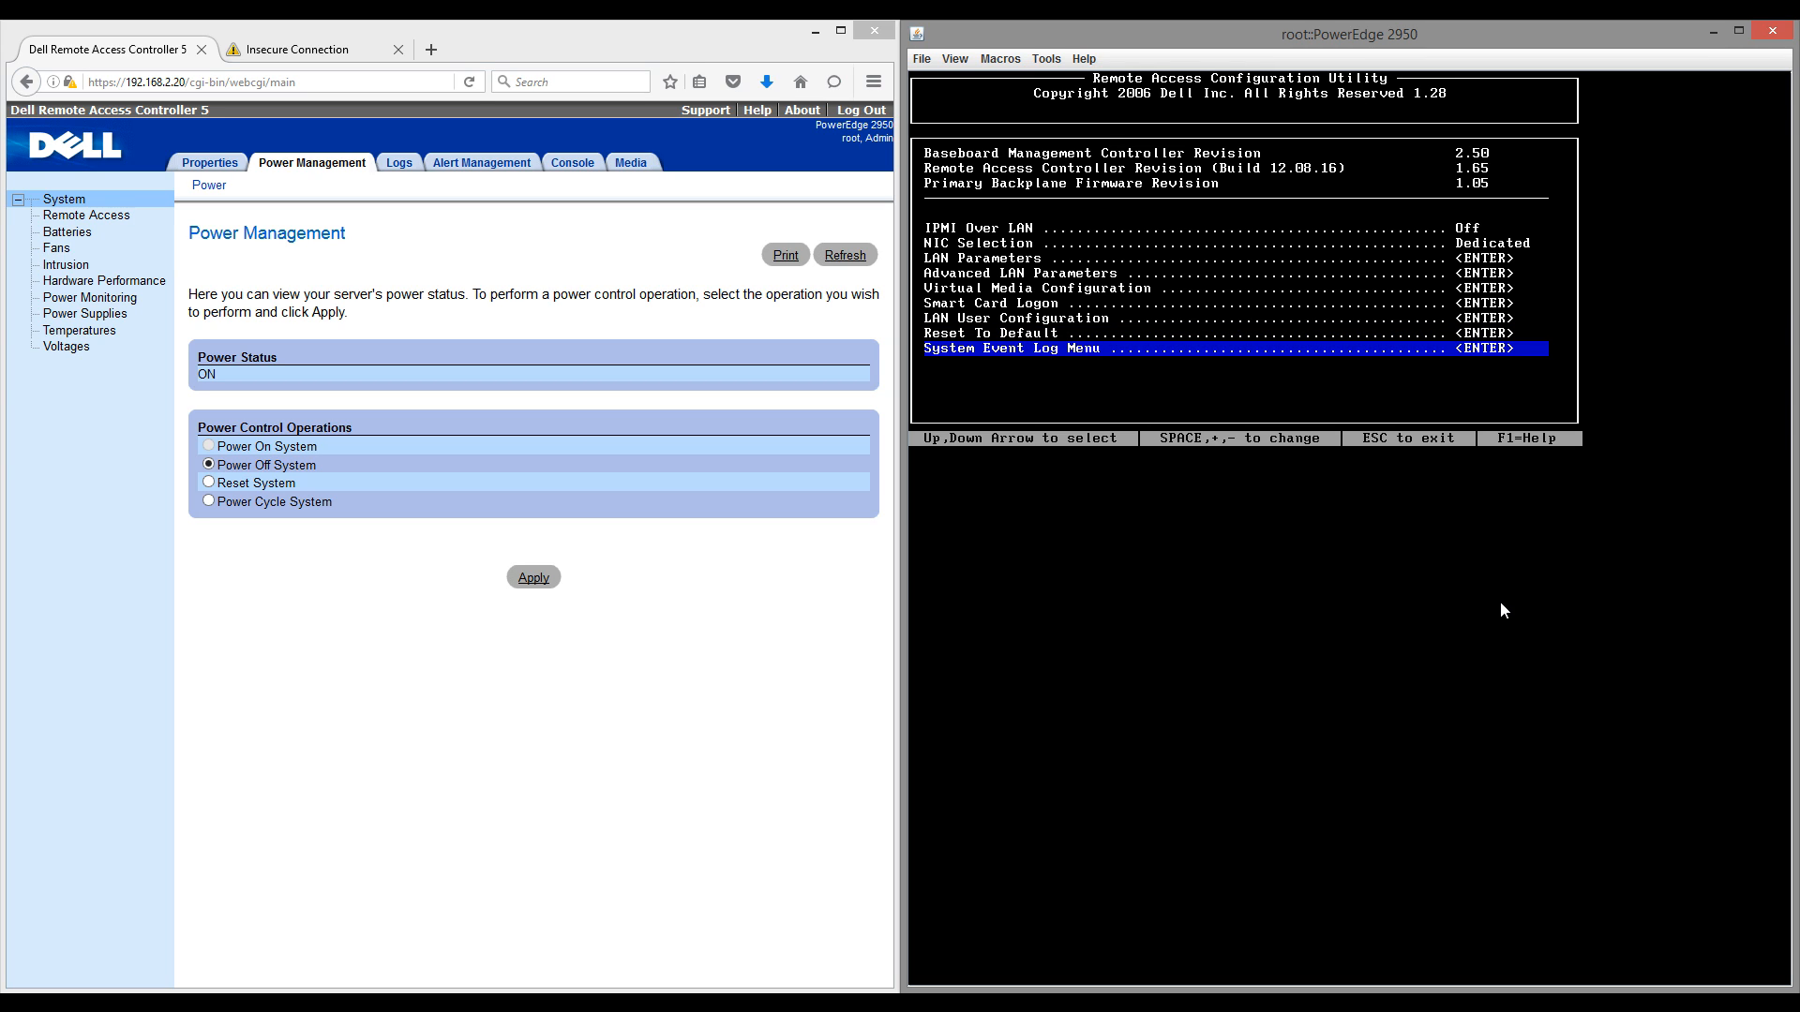
key("Return")
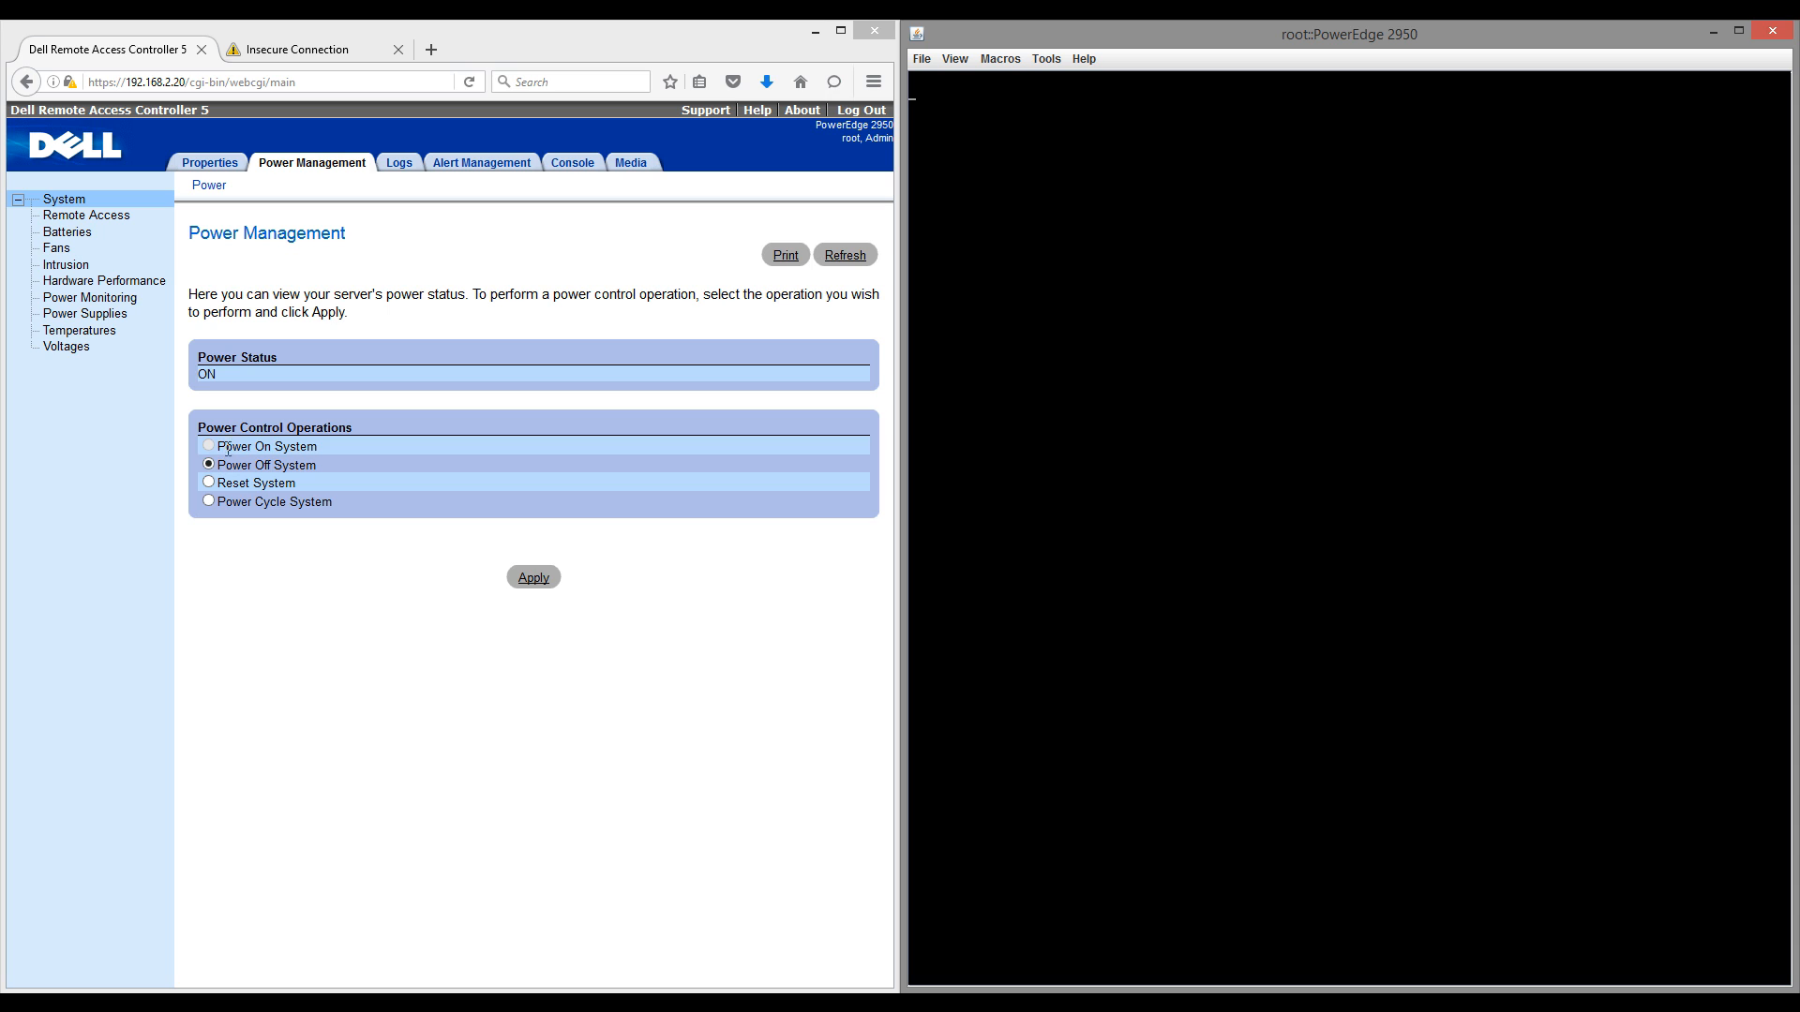
Step: View the DRAC5 Virtual Media page, then switch to the 192.168.2.25 warning tab
left_click(631, 163)
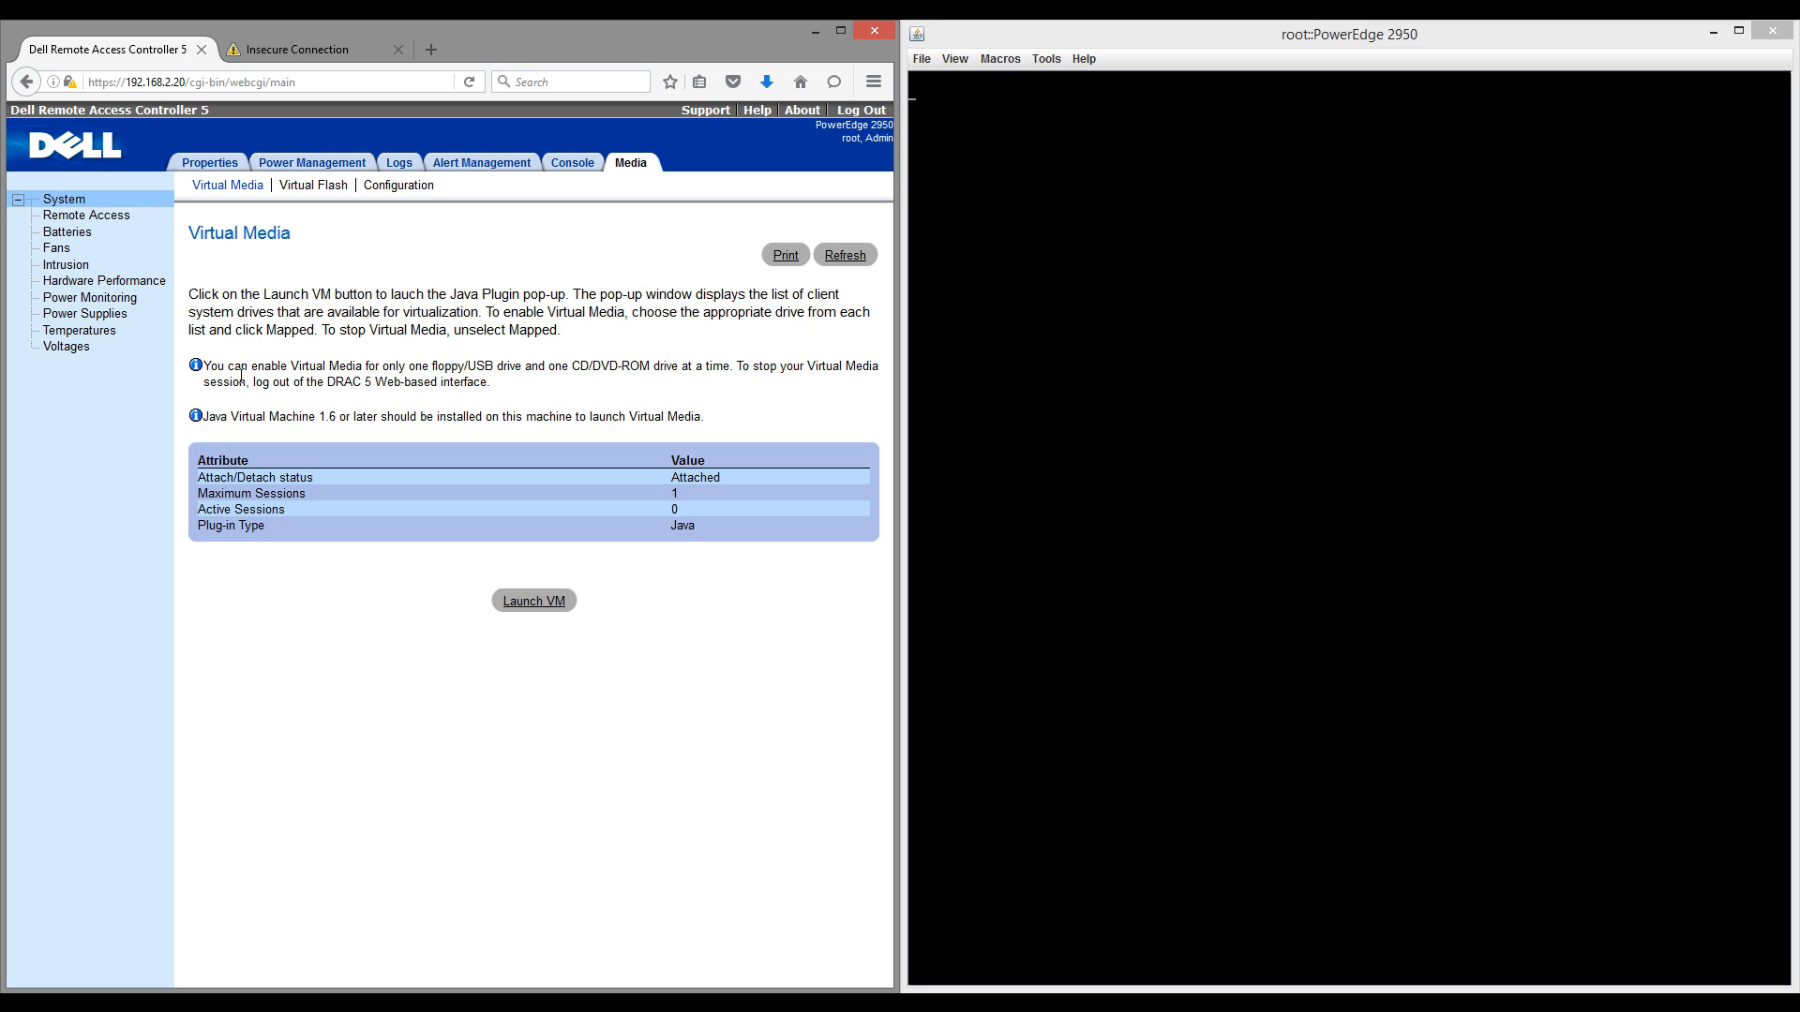
left_click(269, 44)
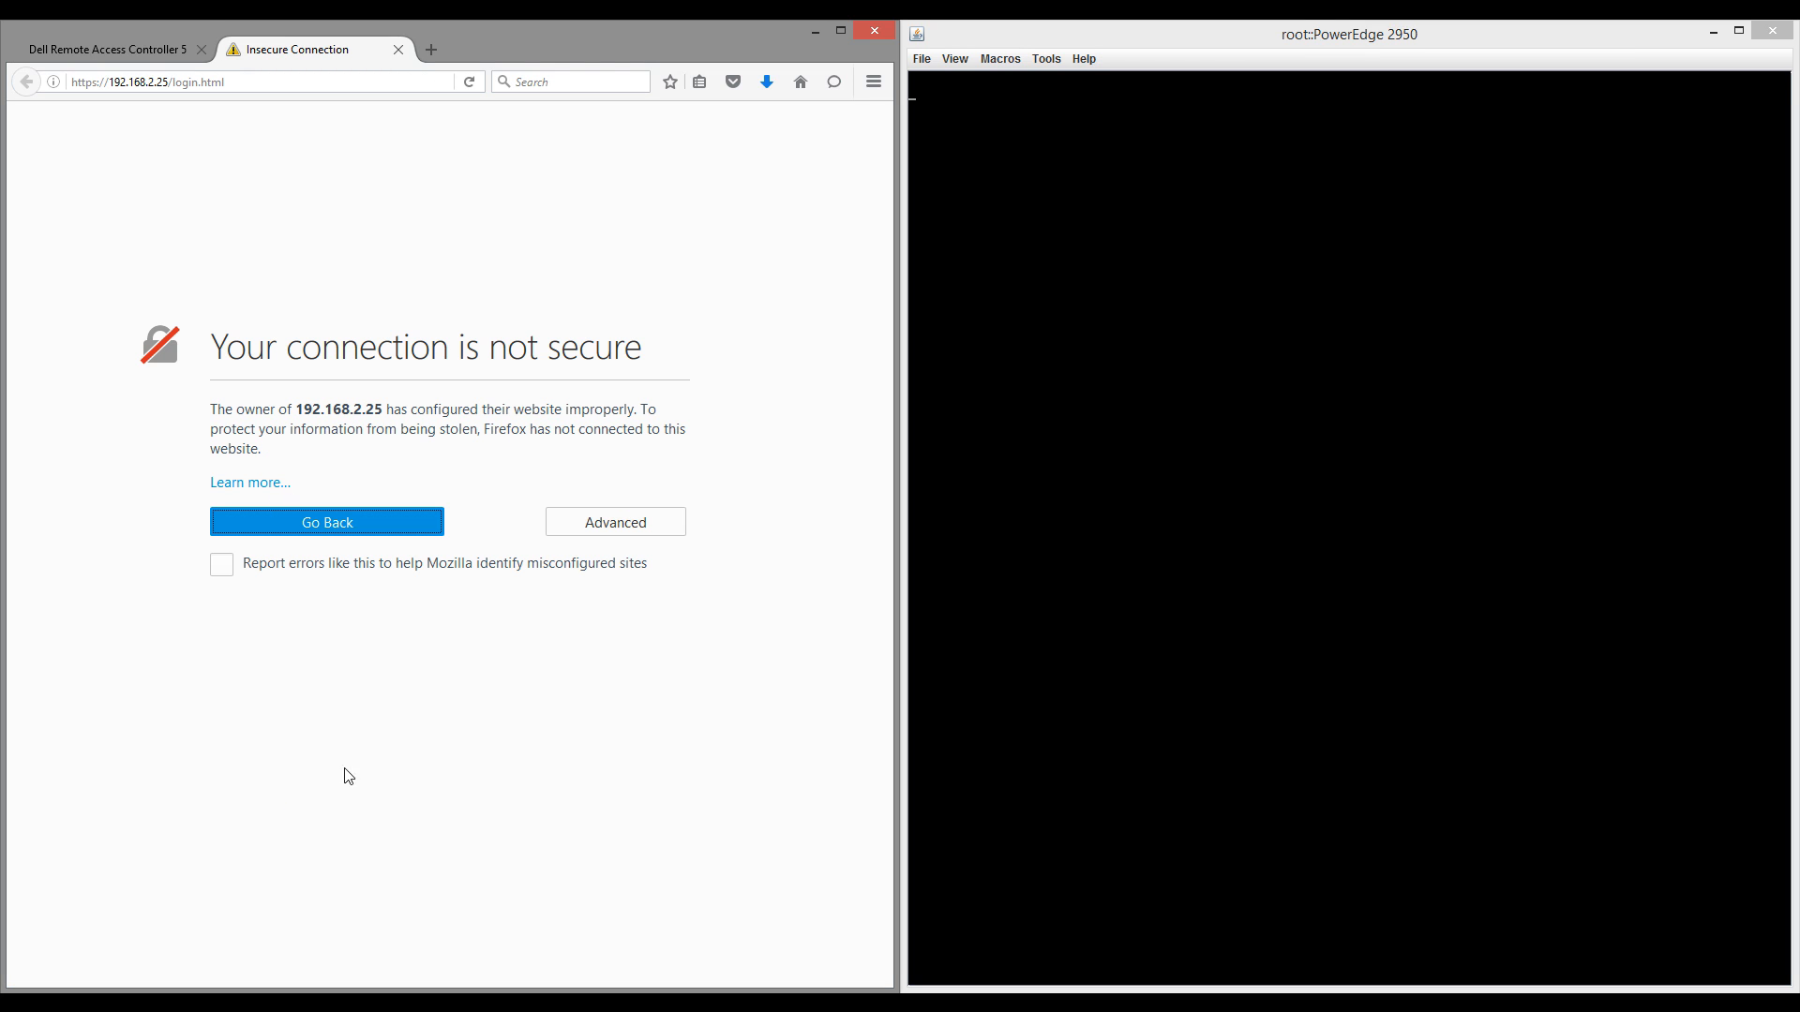
Step: Add a security exception for 192.168.2.25 and log in to the BMC Remote Management Controller
left_click(642, 527)
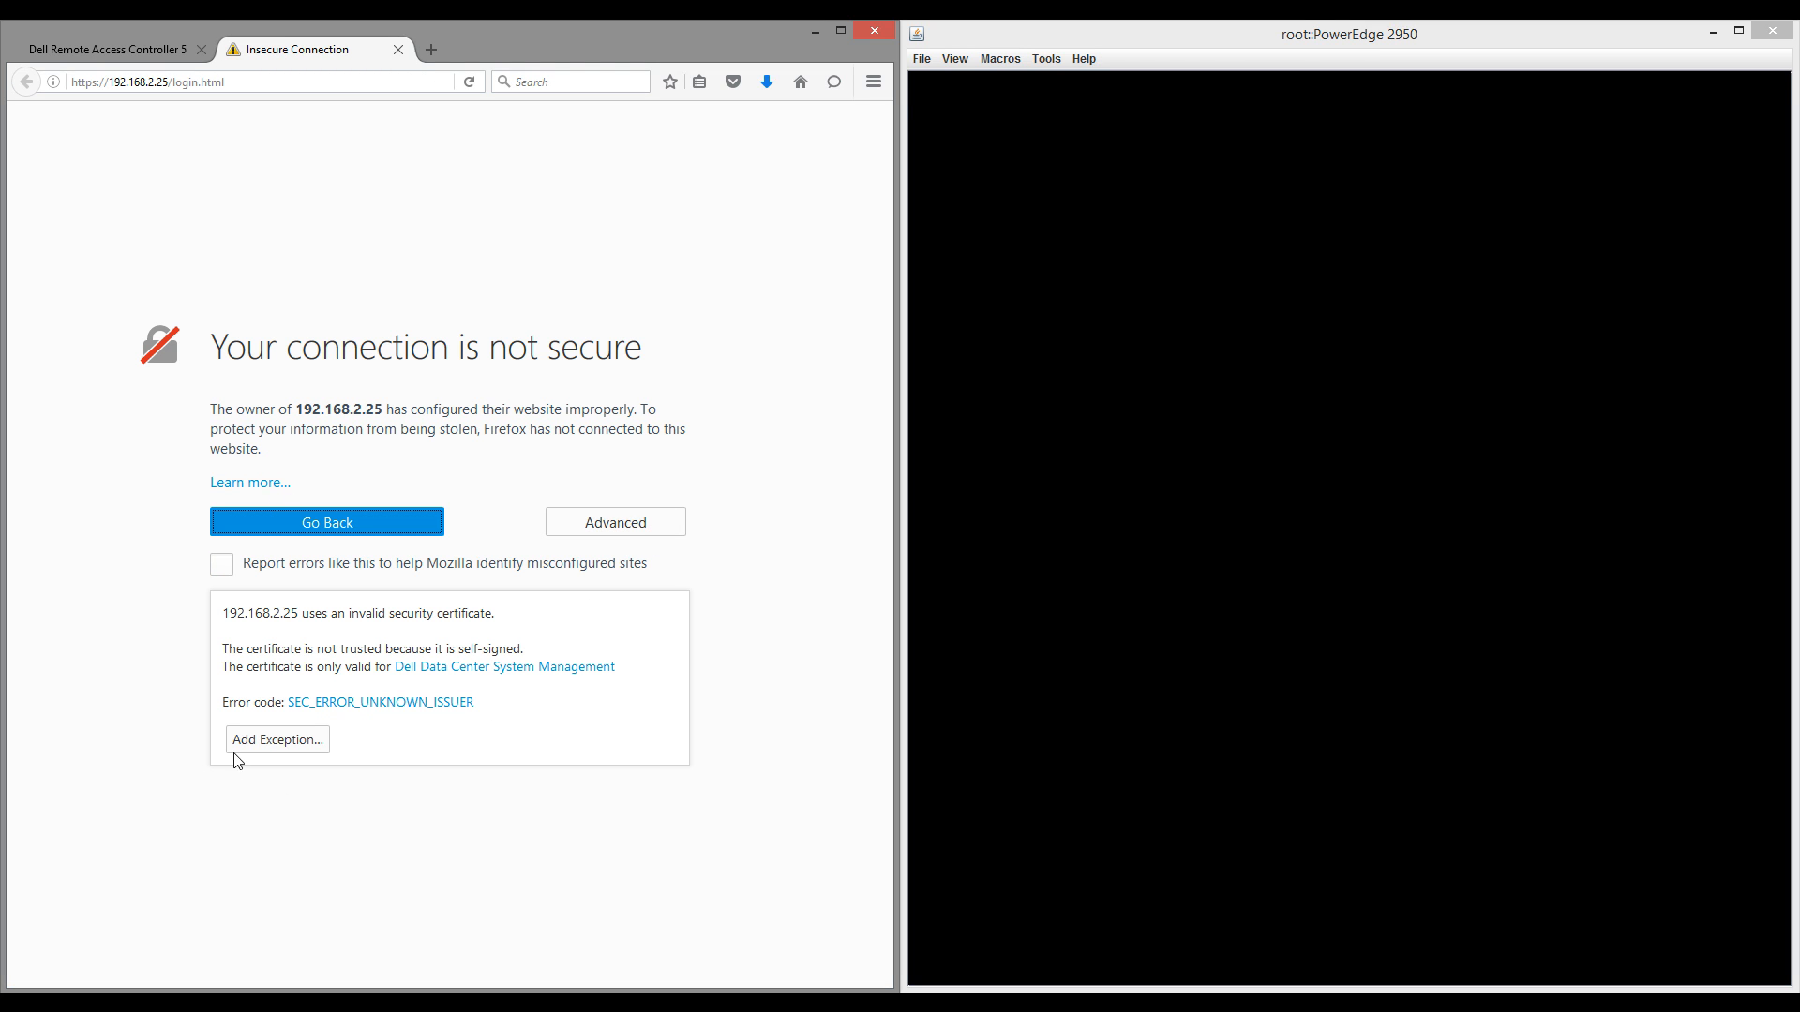
left_click(276, 740)
left_click(924, 783)
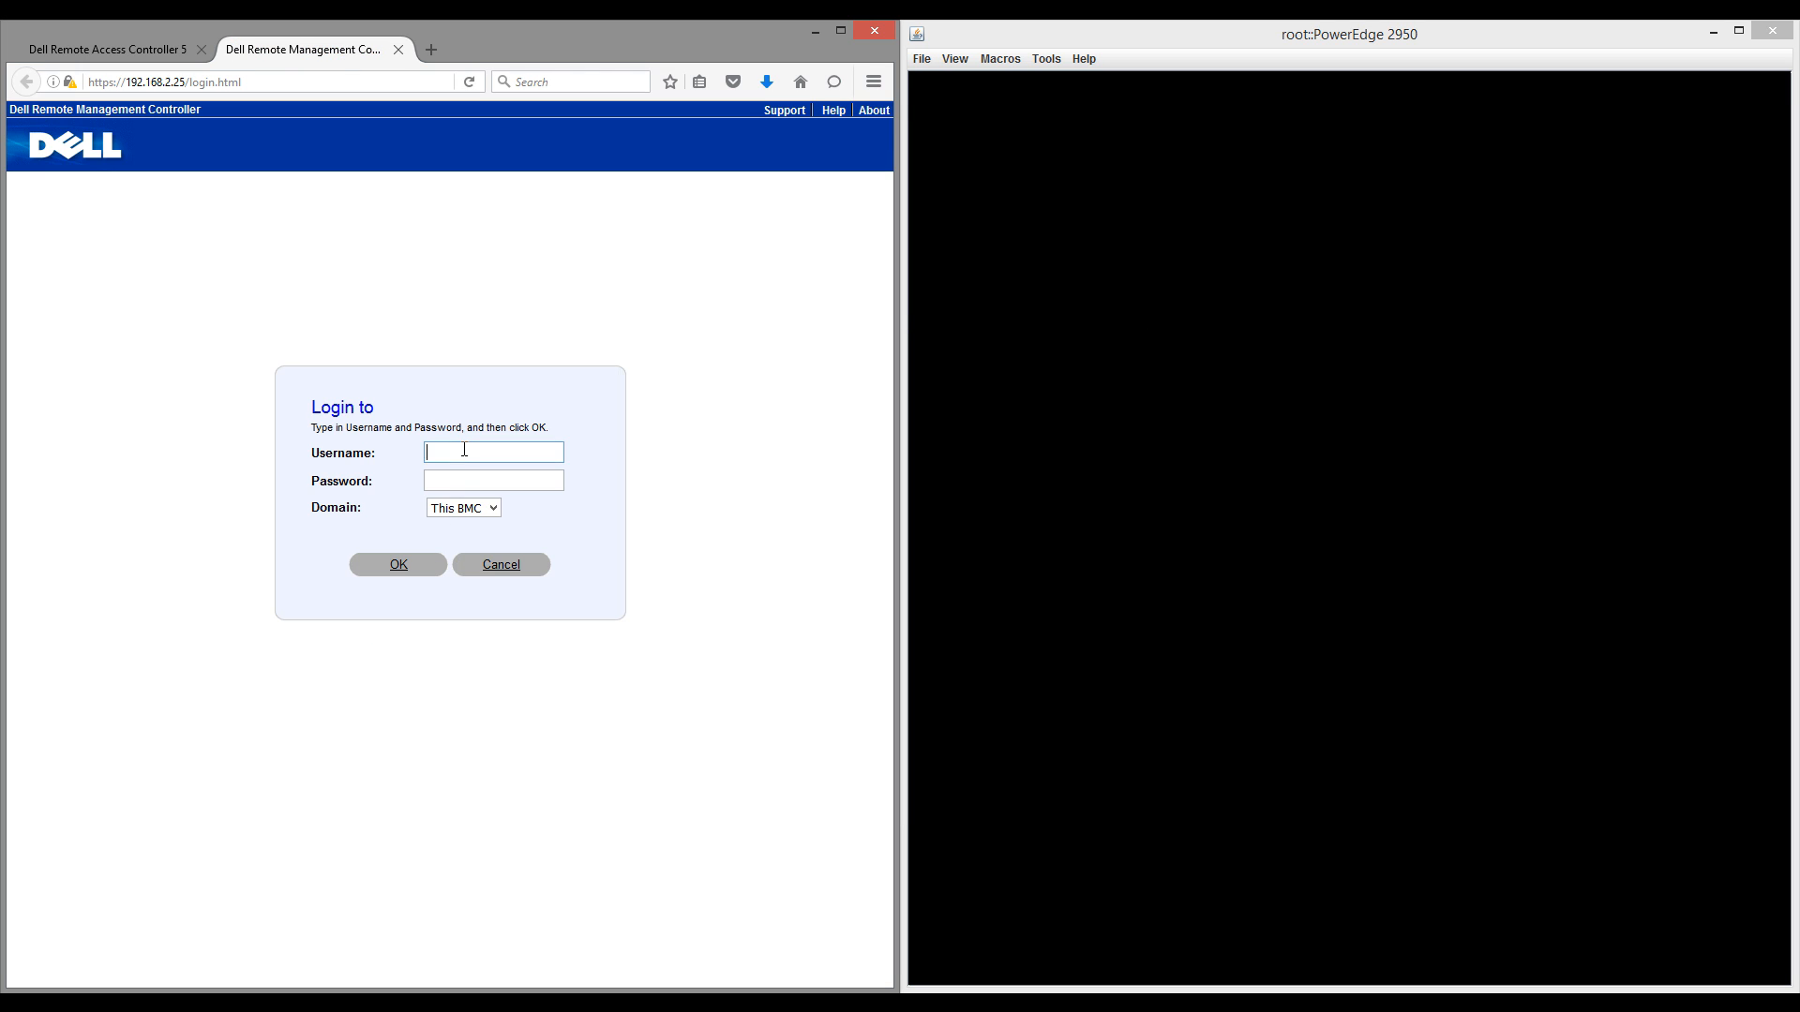
type("root")
key("Tab")
type("calv")
key("Return")
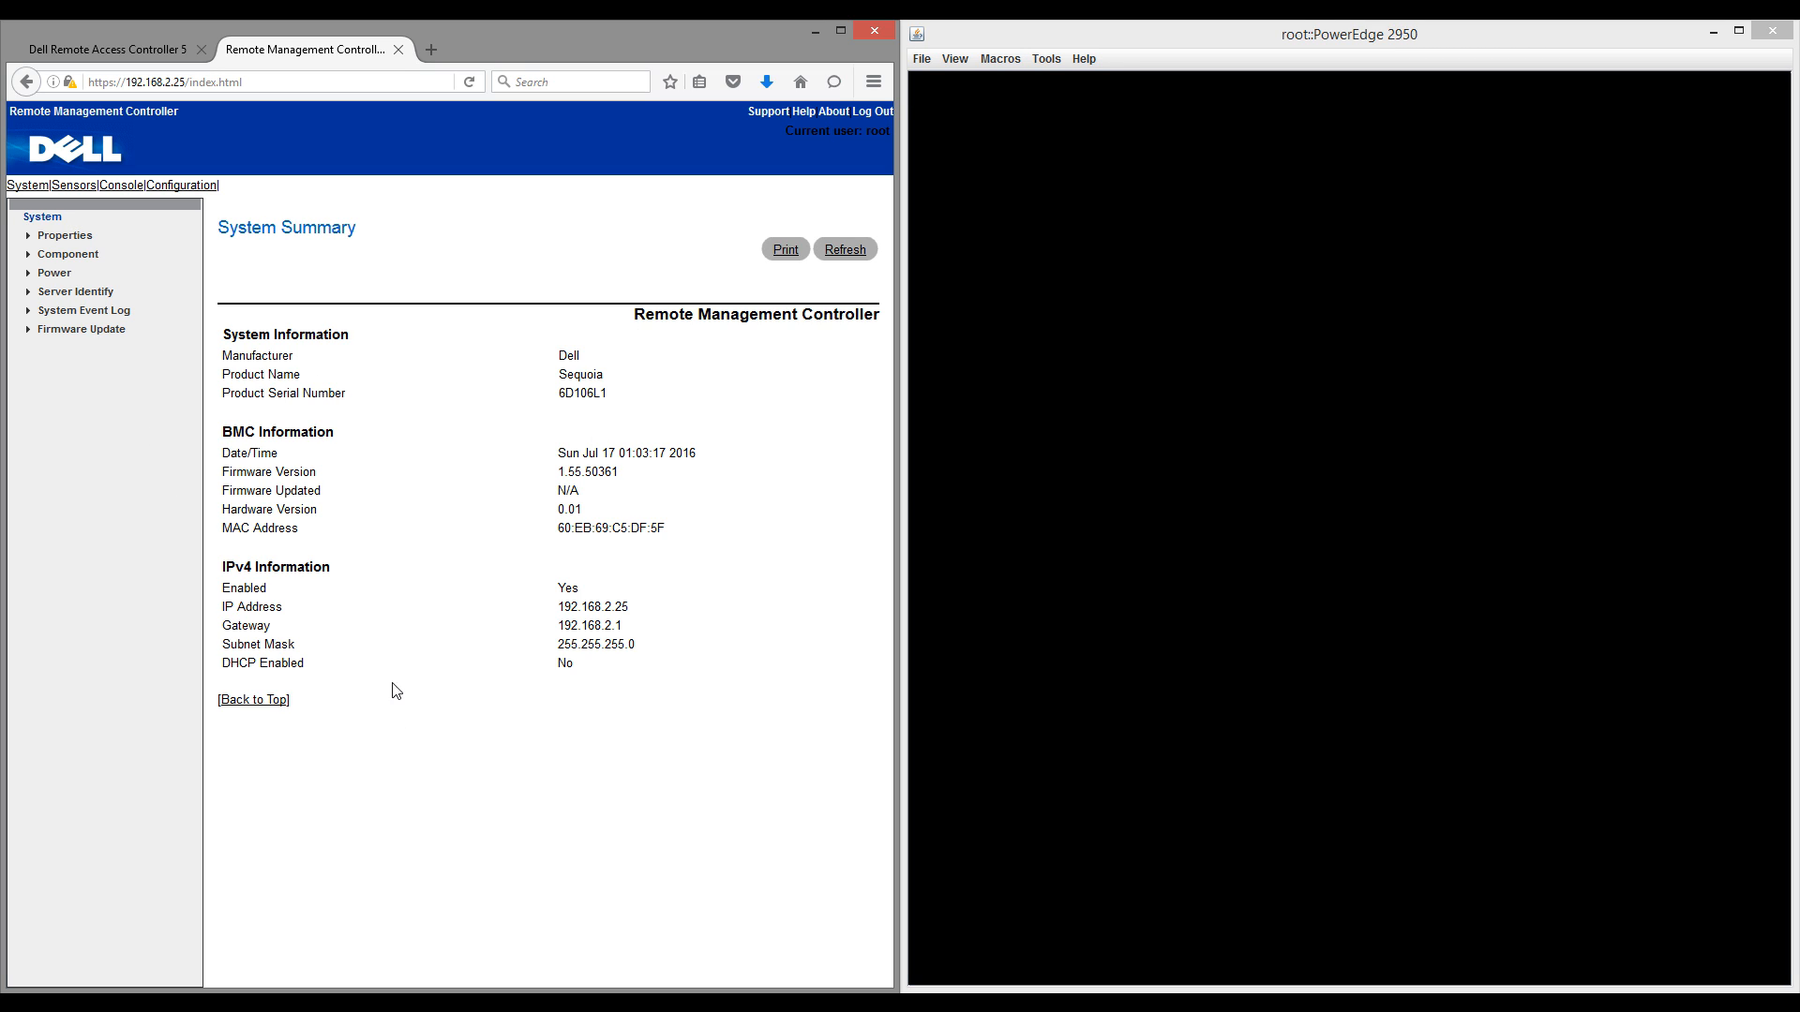
Step: Launch the BMC KVM viewer via viewer.jnlp with Java Web Start, showing the ESXi host console
left_click(121, 185)
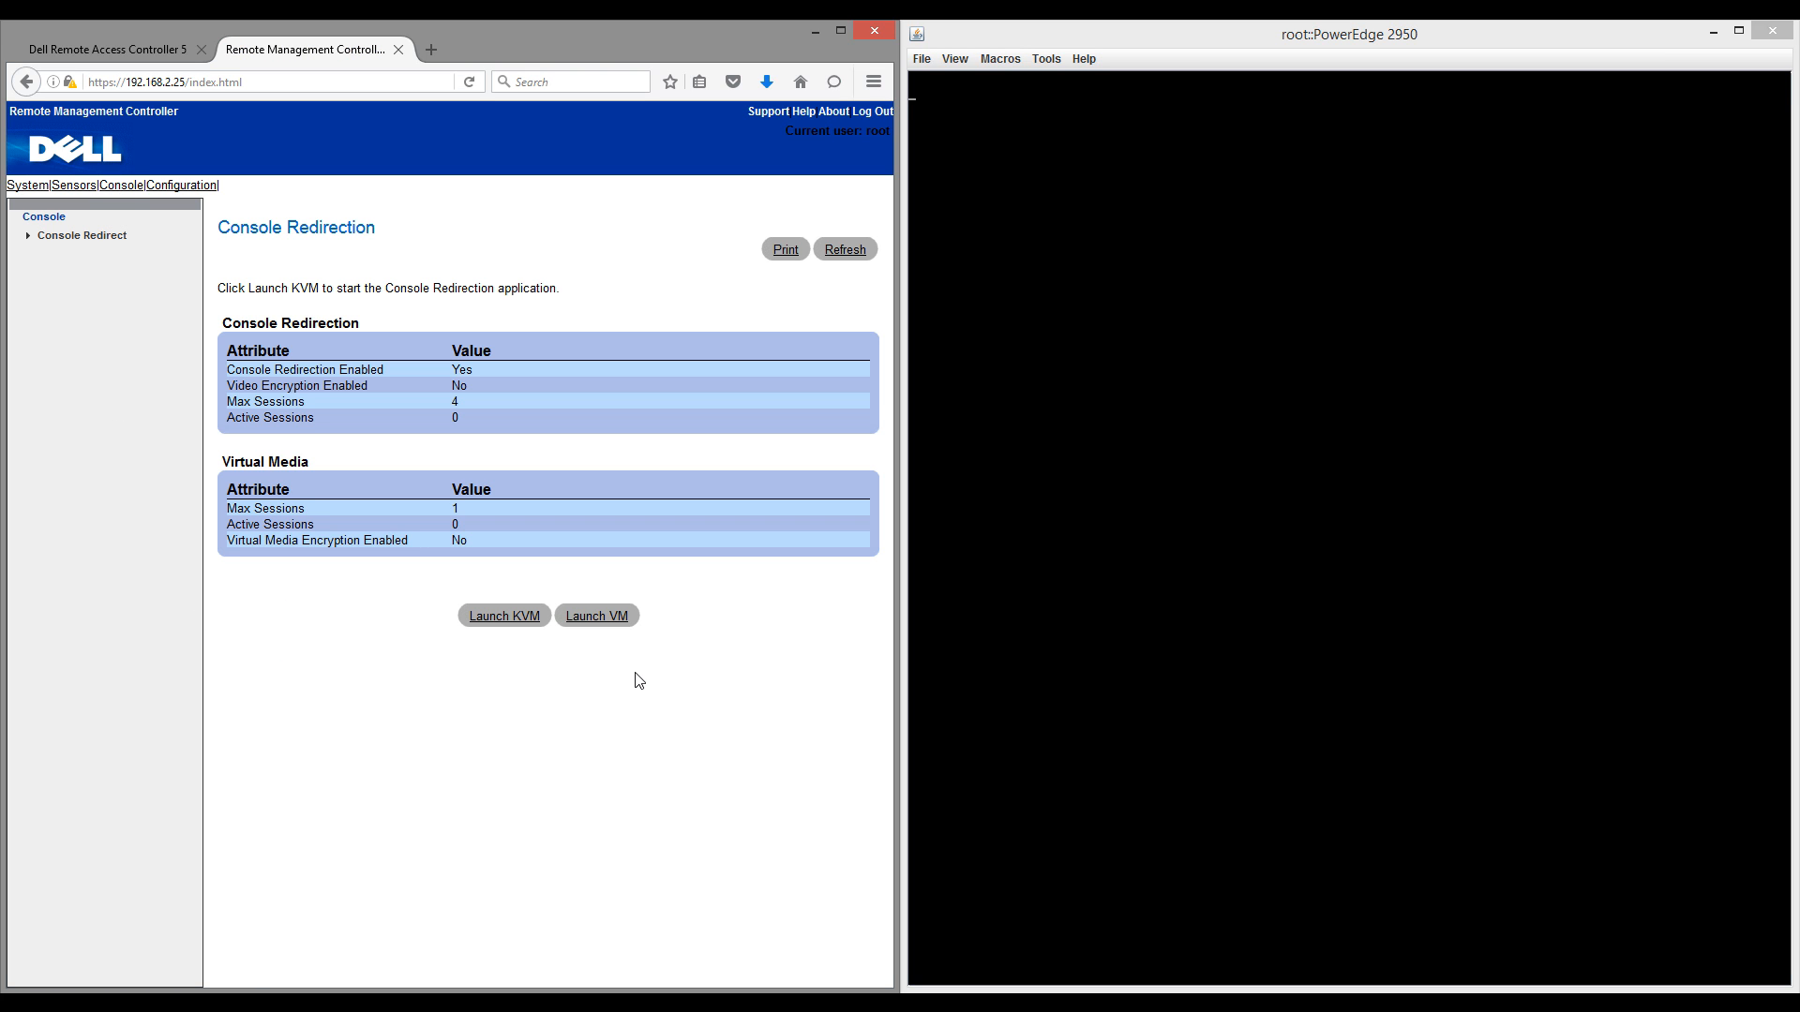
left_click(483, 625)
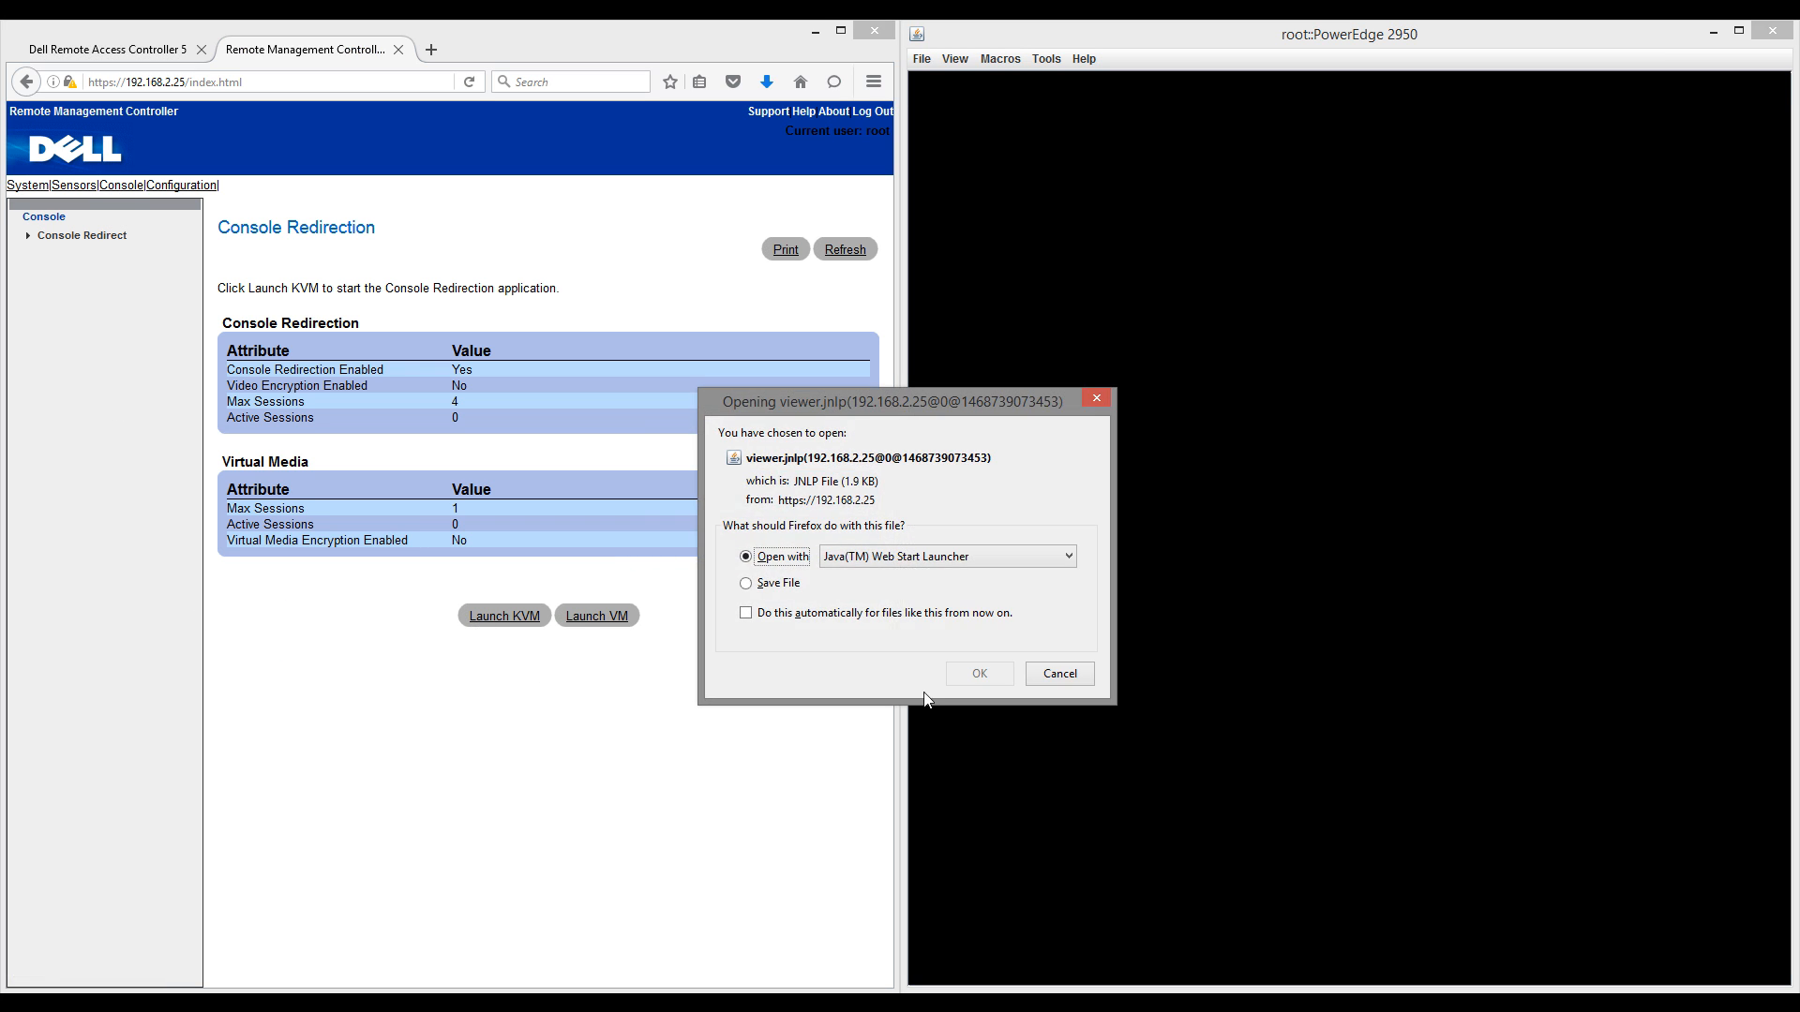
left_click(977, 674)
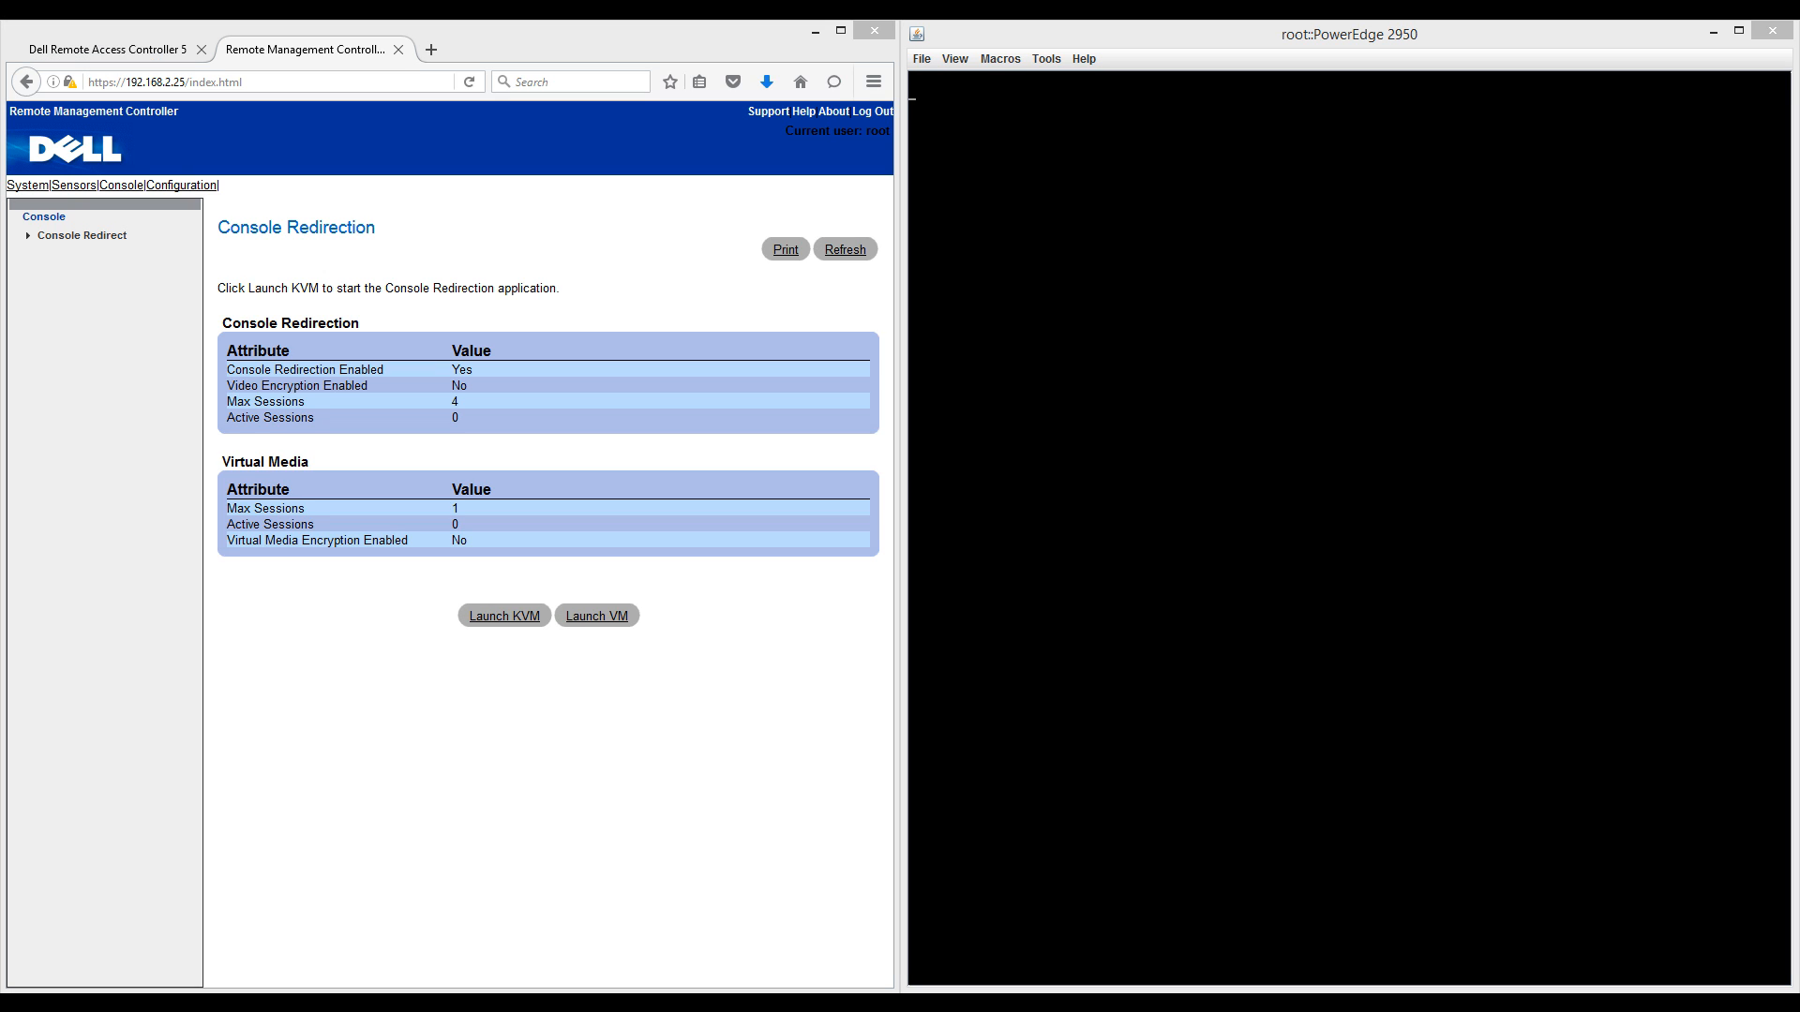
Step: Reposition the Virtual KVM window, minimize it, and return to the DRAC5 portal tab
left_click_drag(1786, 43, 805, 235)
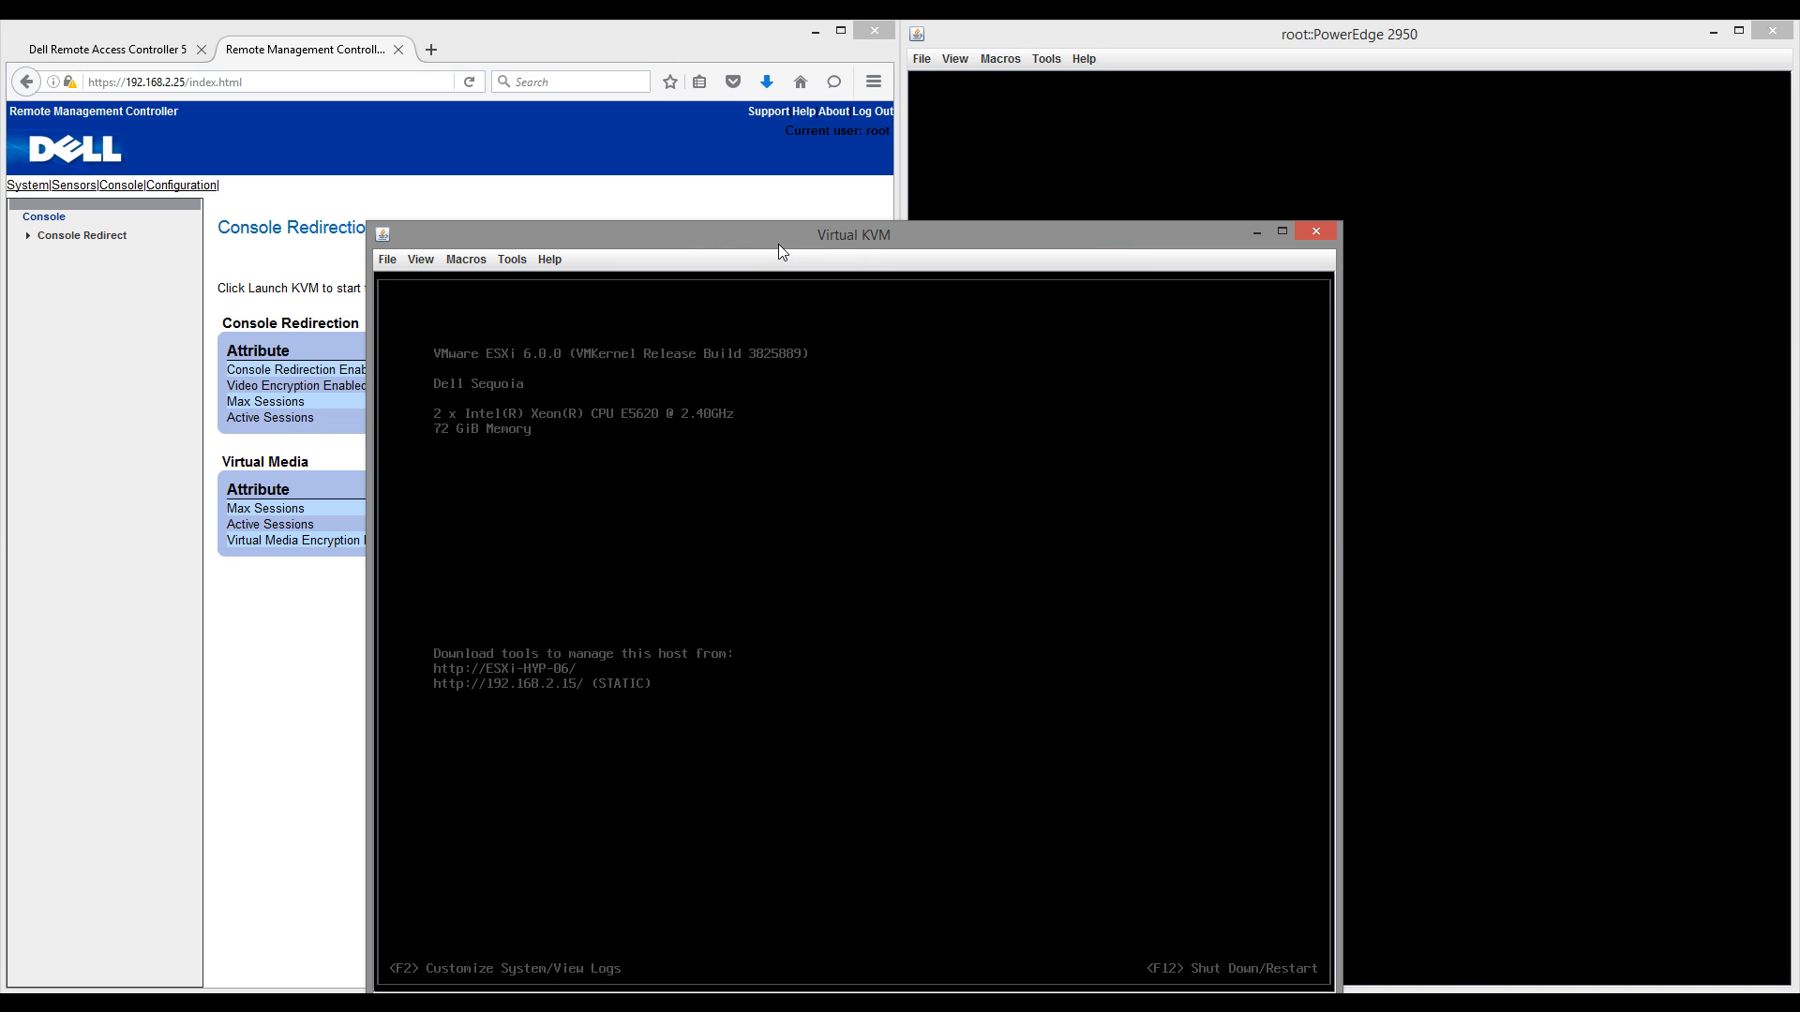
left_click_drag(778, 238, 826, 109)
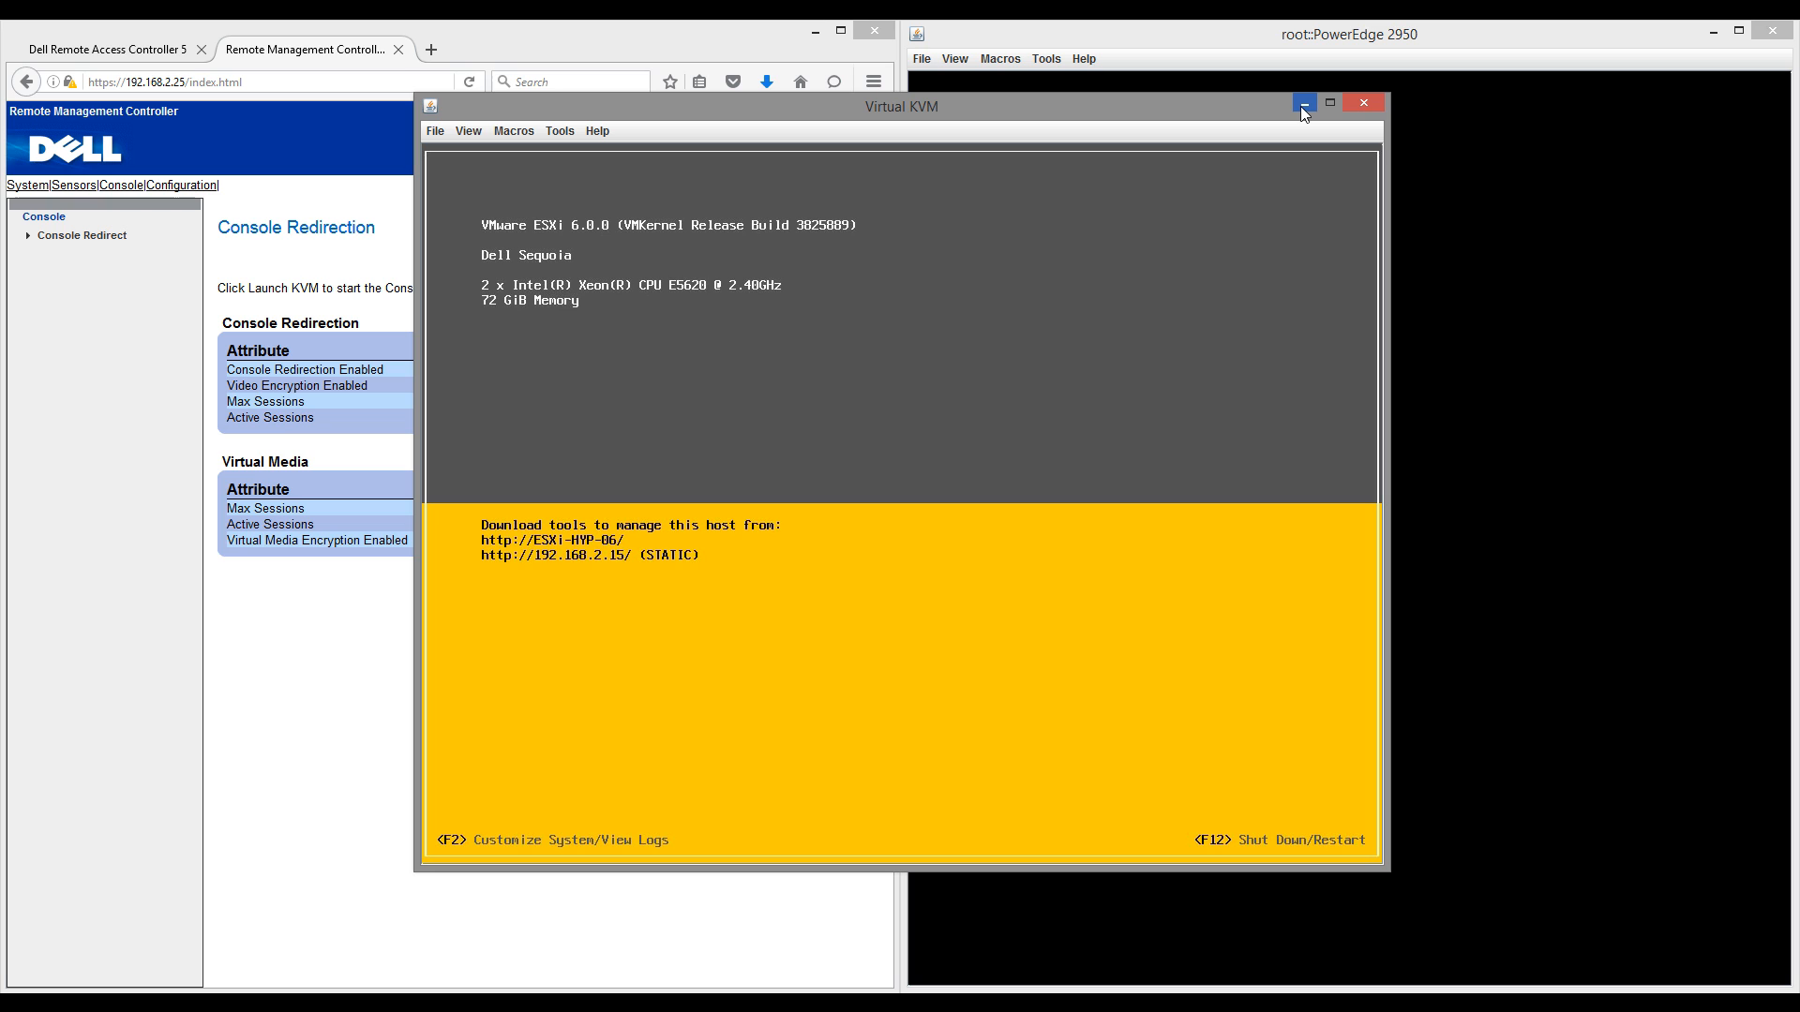
left_click(1301, 106)
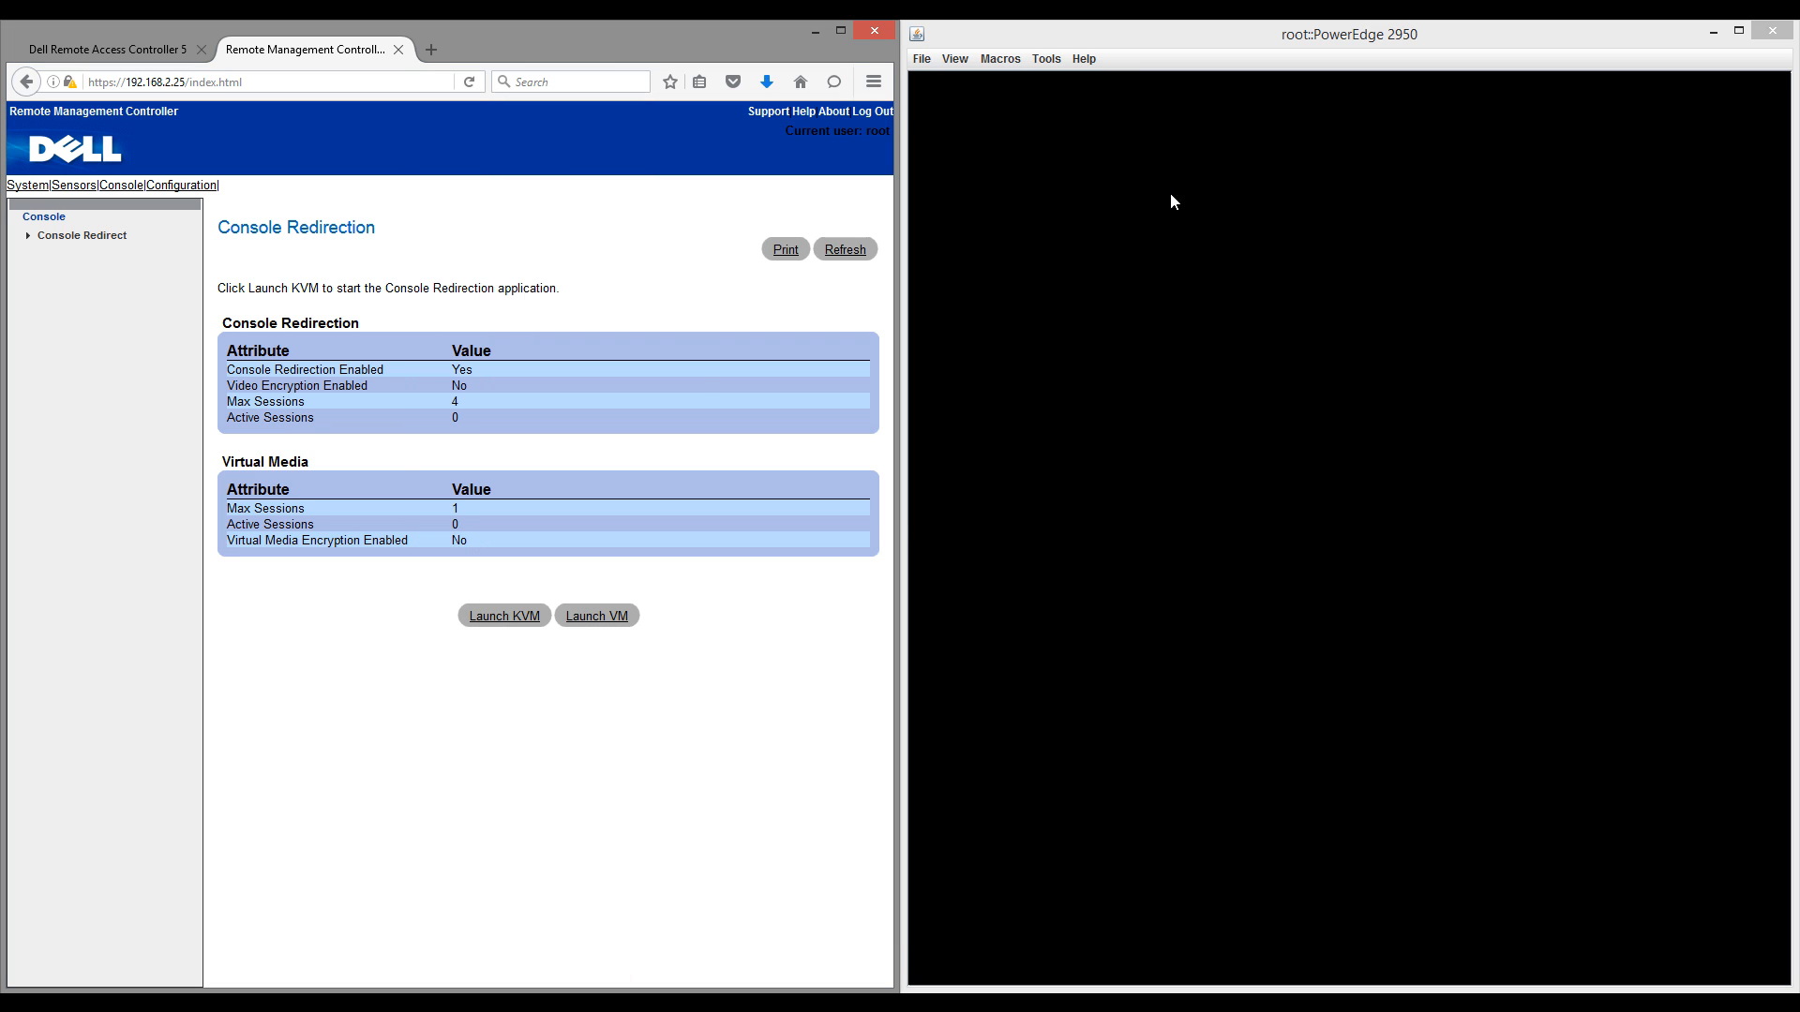
left_click(106, 50)
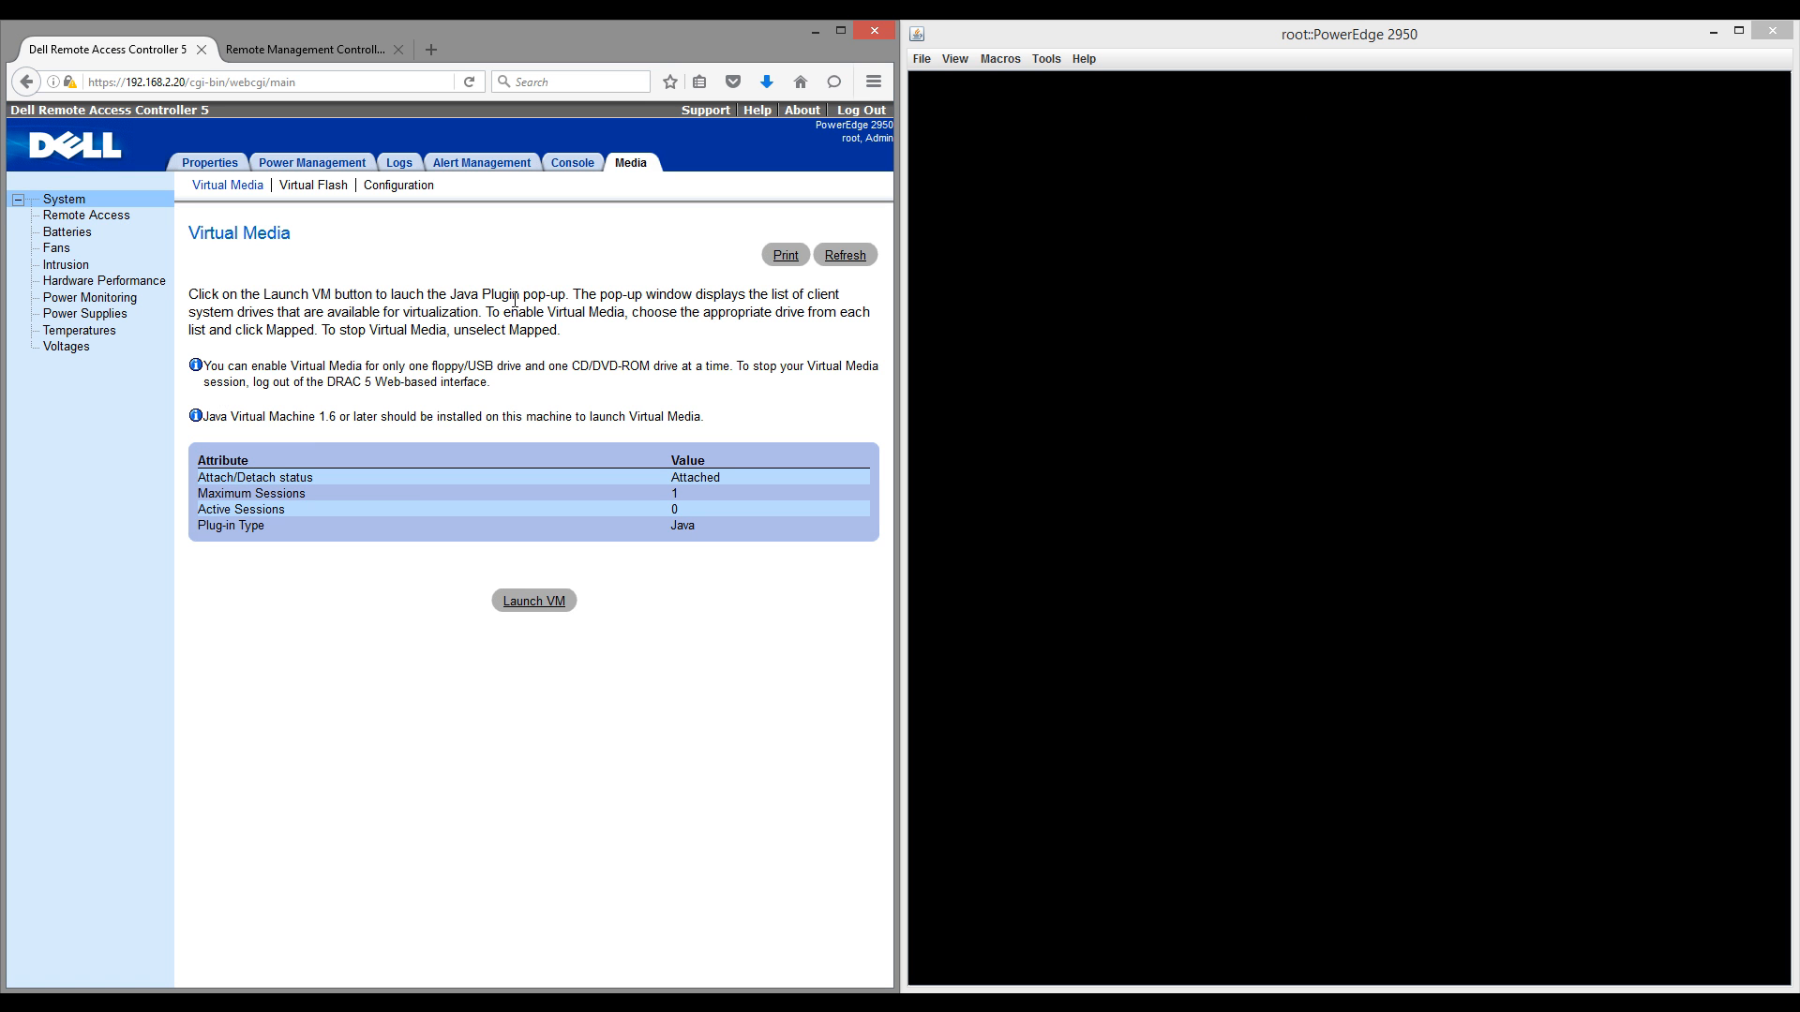
Step: From Power Management, apply and confirm a Reset System operation on the PowerEdge 2950
left_click(578, 164)
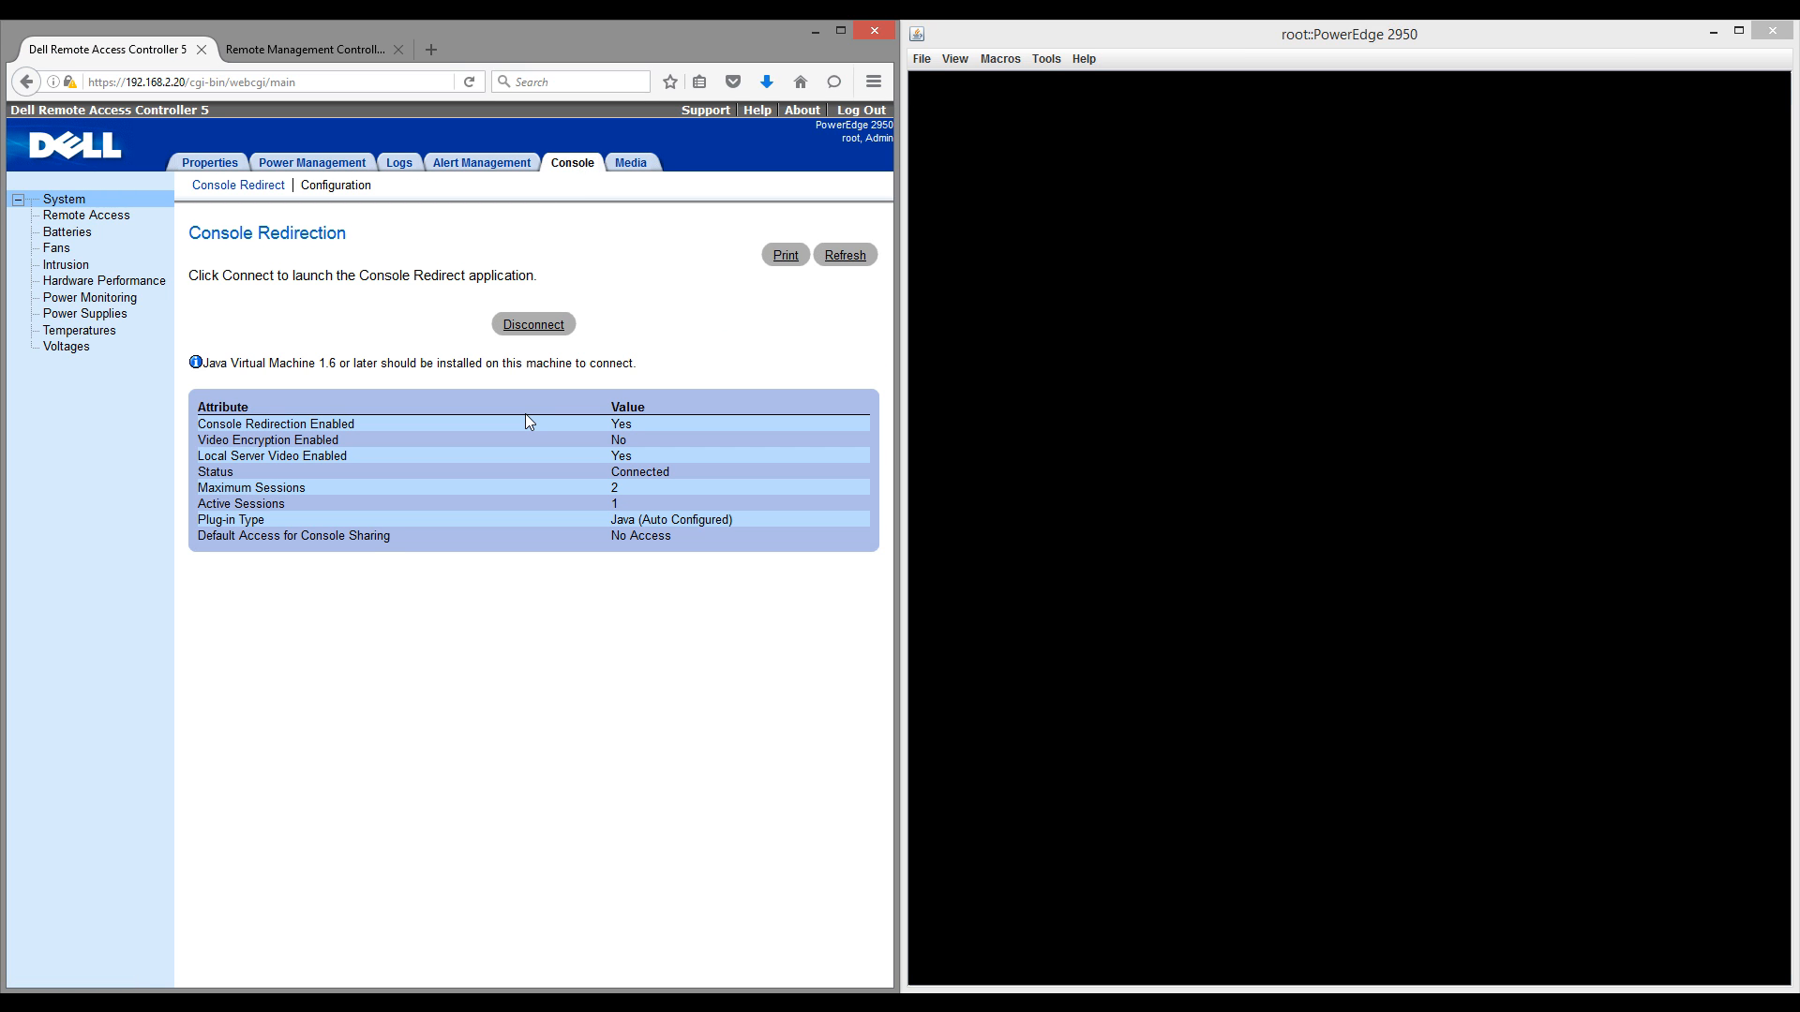
left_click(322, 168)
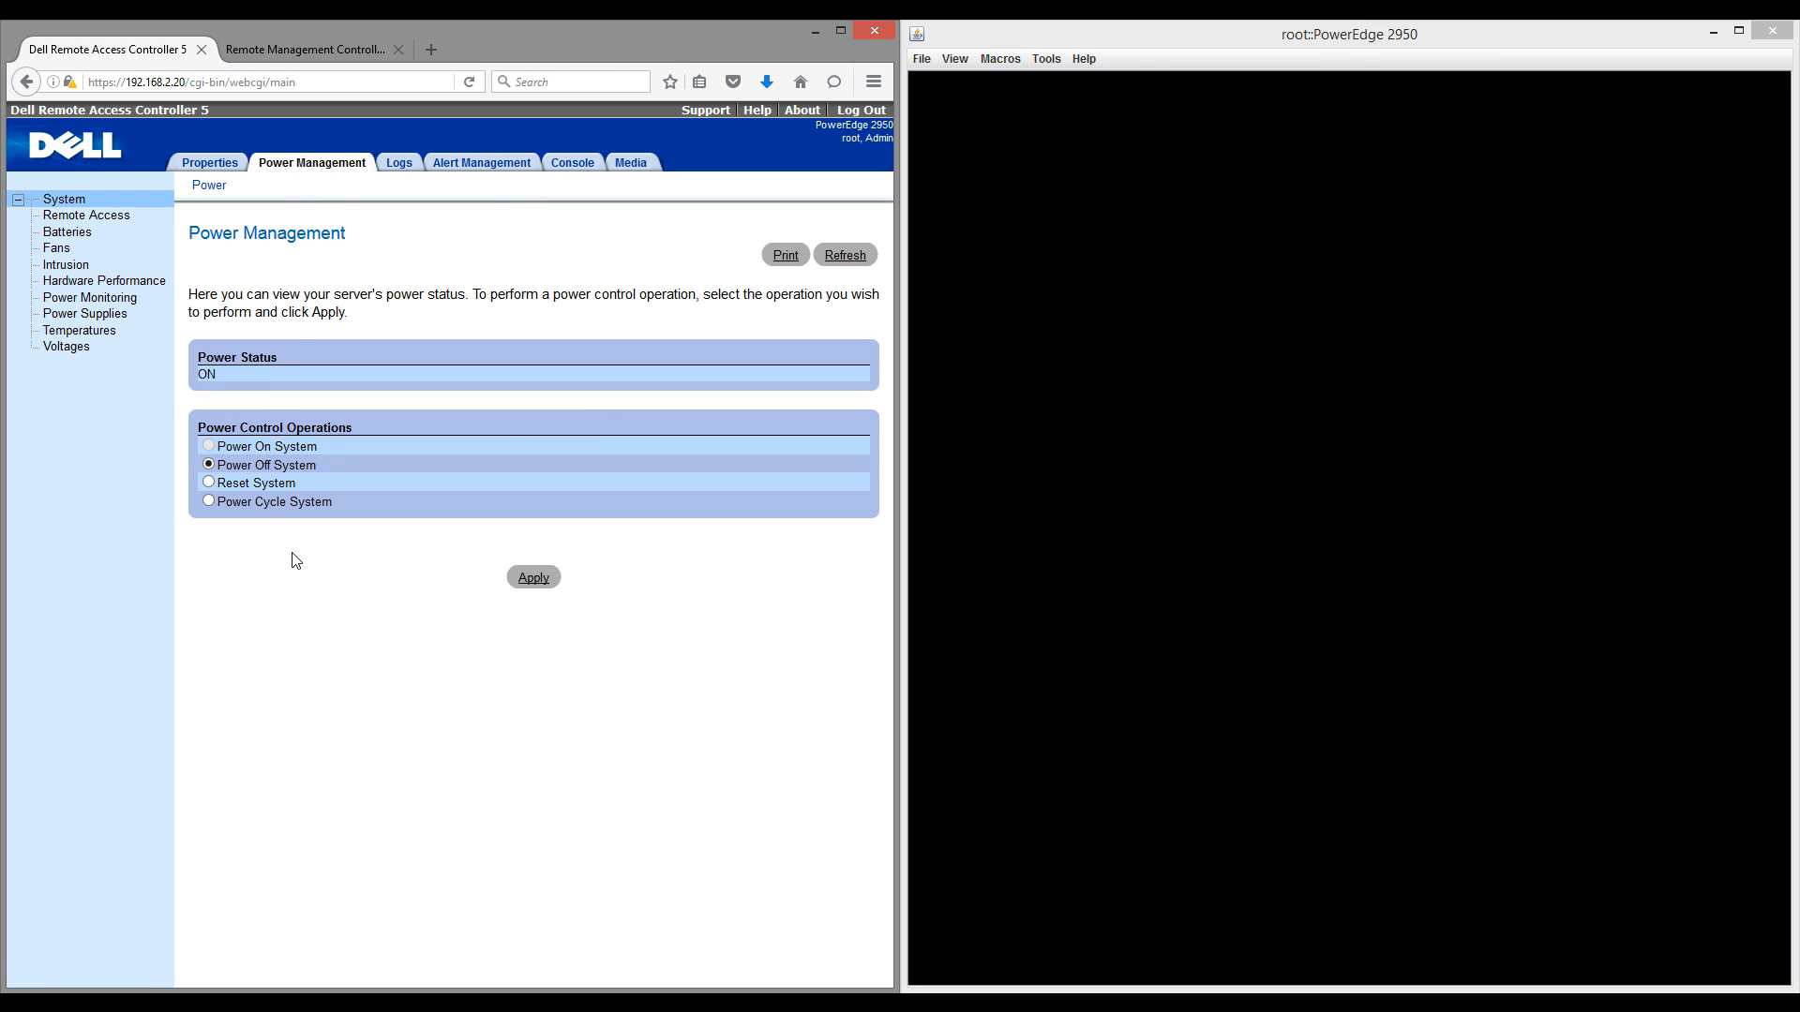
left_click(209, 483)
left_click(527, 577)
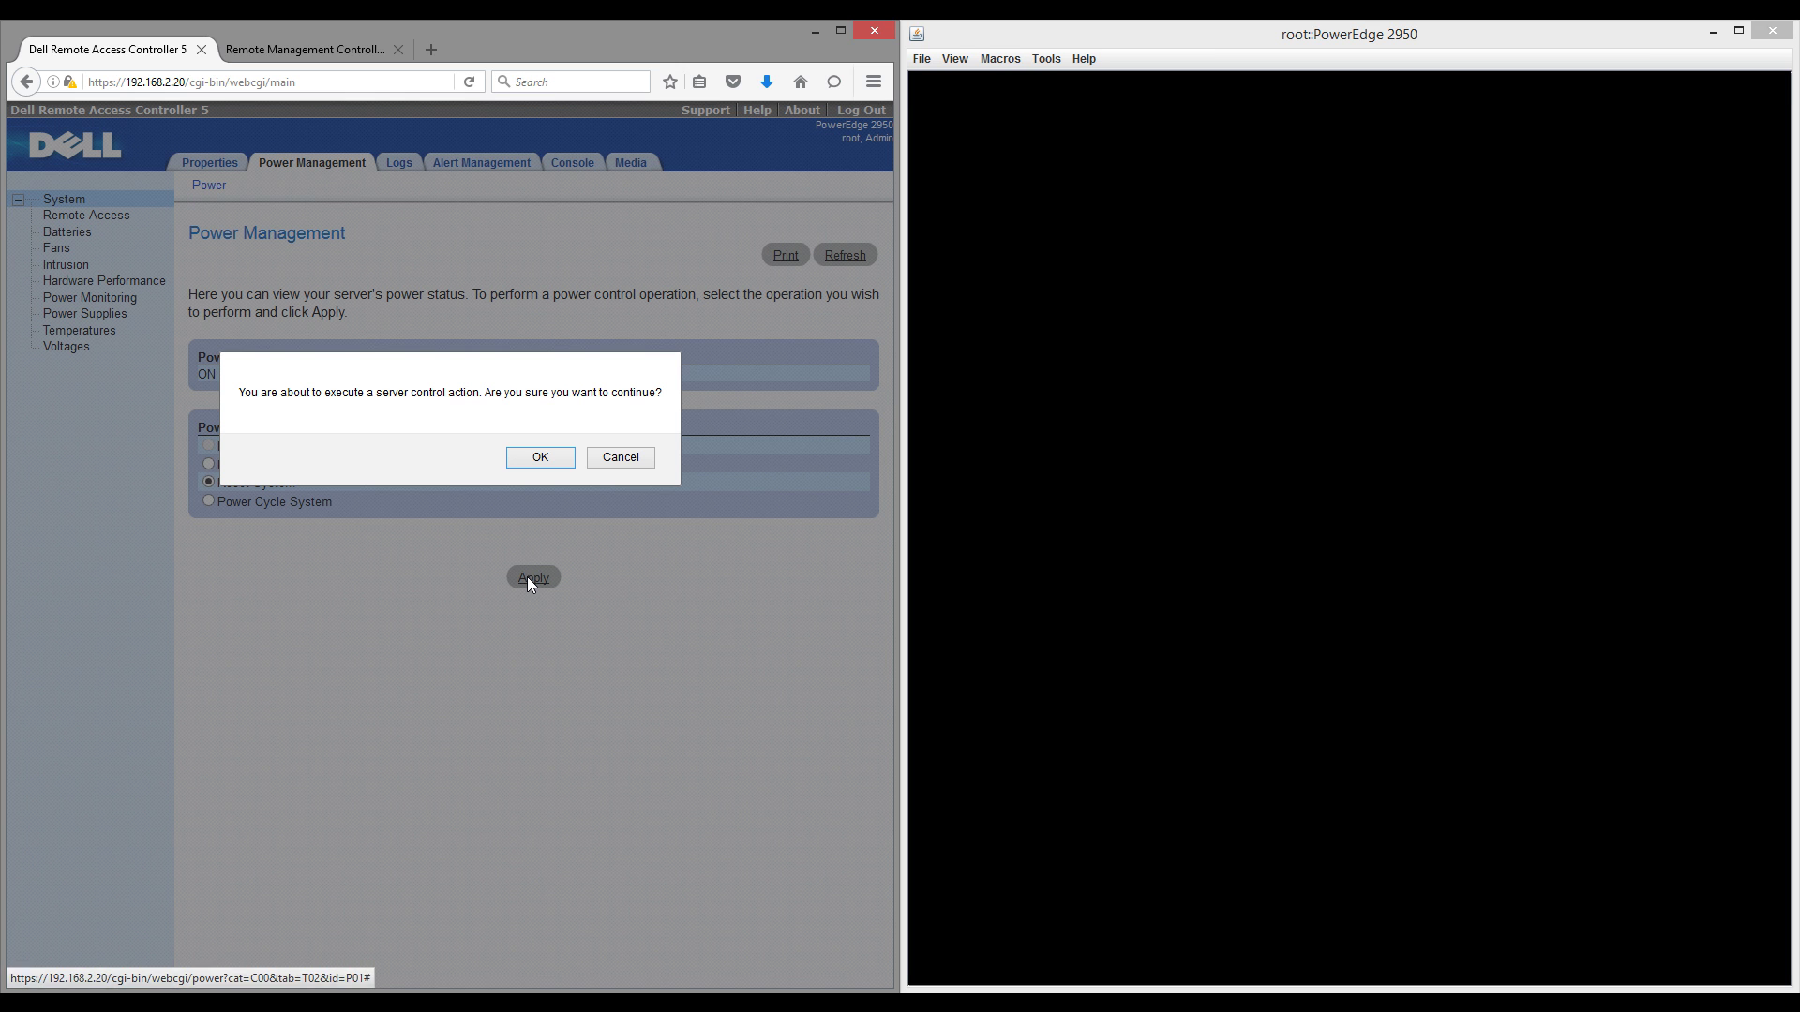
left_click(541, 457)
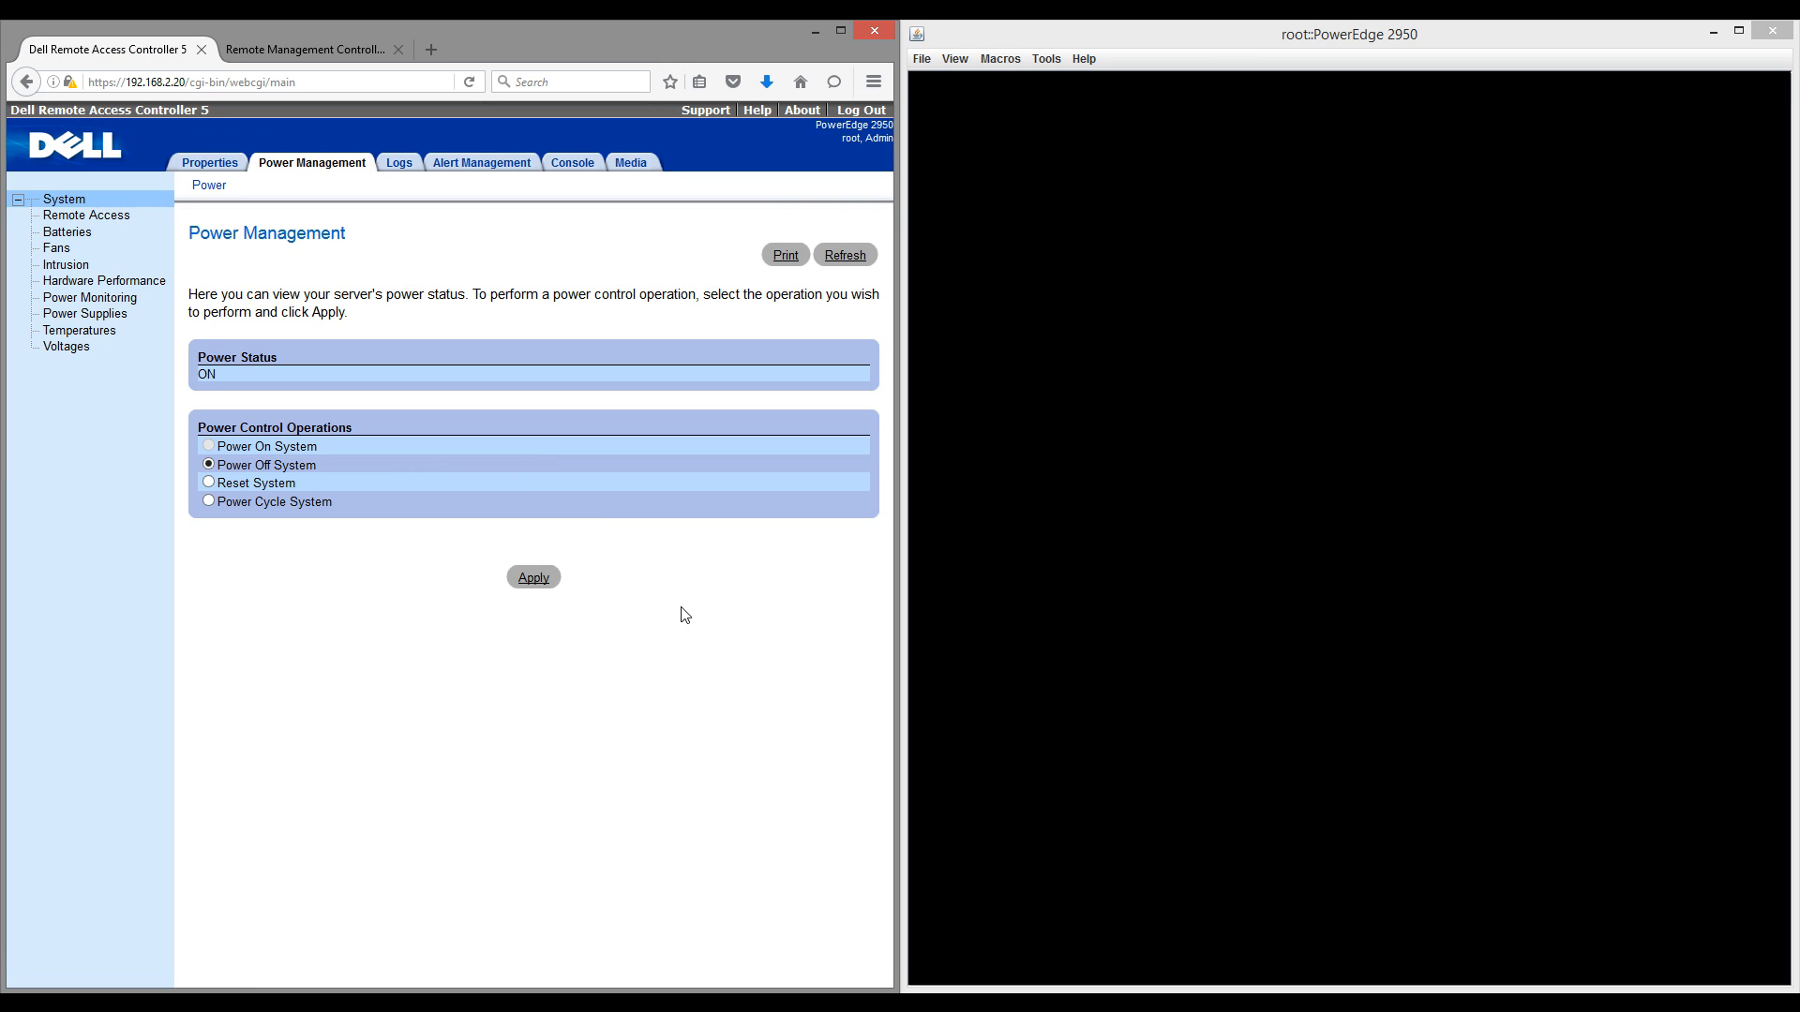